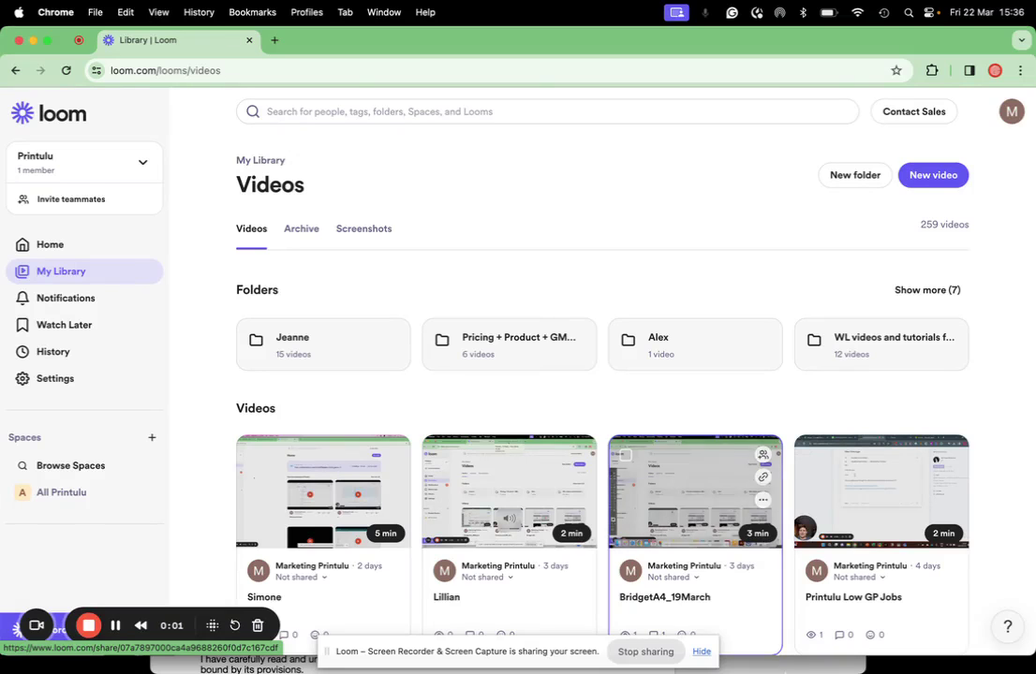
Step: Show the context menu for the Microsoft Word app in the Dock
{"action": "mouse_move", "coordinate": [895, 659]}
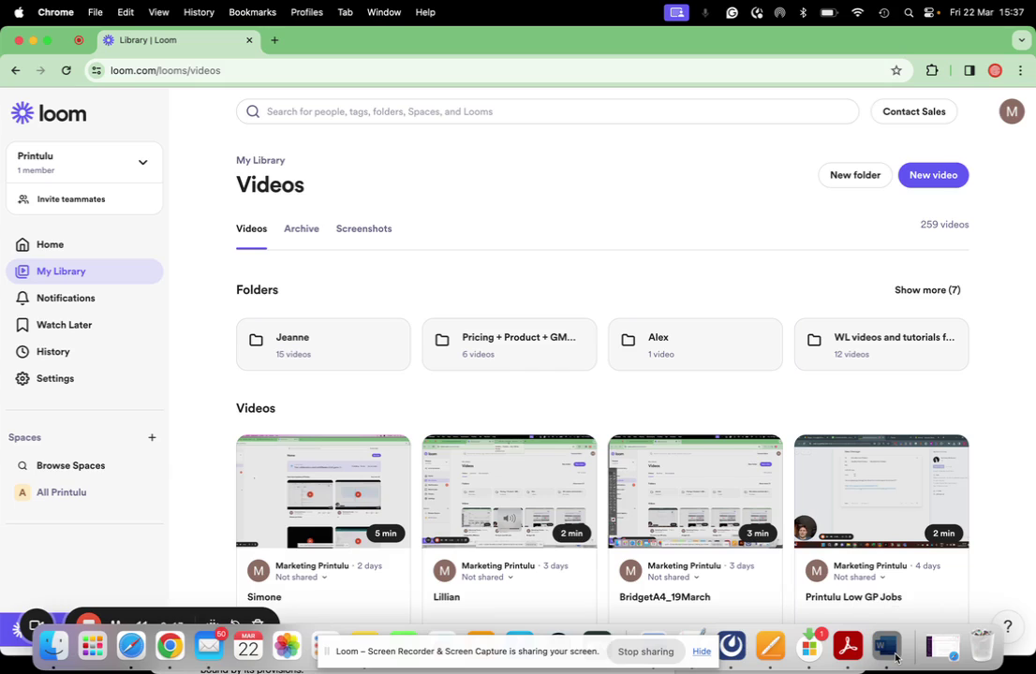
{"action": "right_click", "coordinate": [895, 659]}
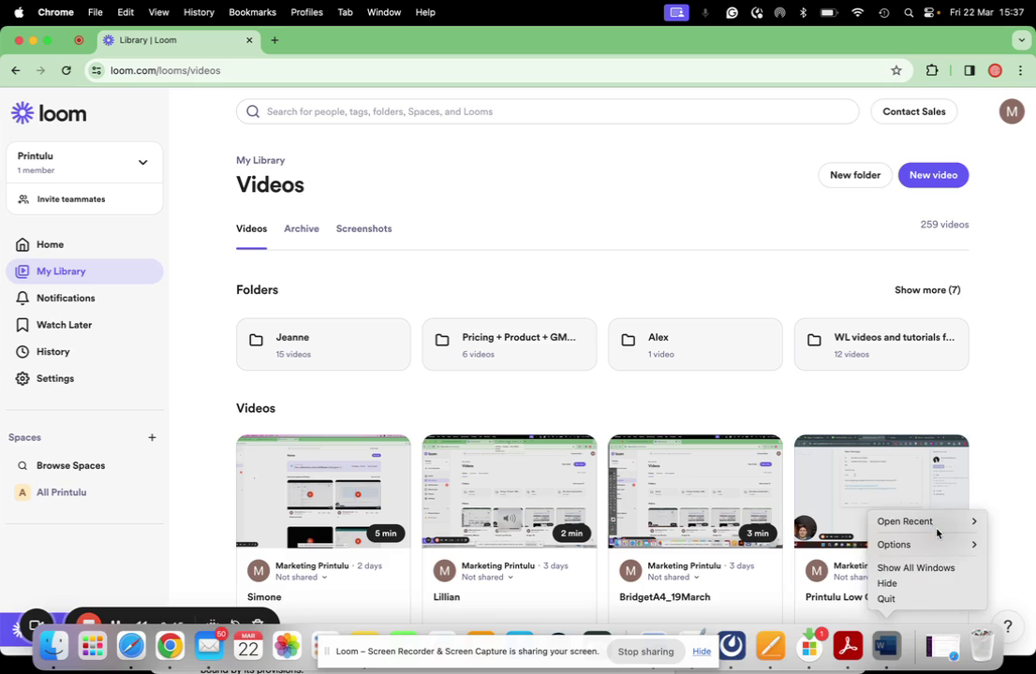
Step: Start a blank Word document and open Manage Custom Sizes from Page Setup's paper size list
{"action": "left_click", "coordinate": [893, 658]}
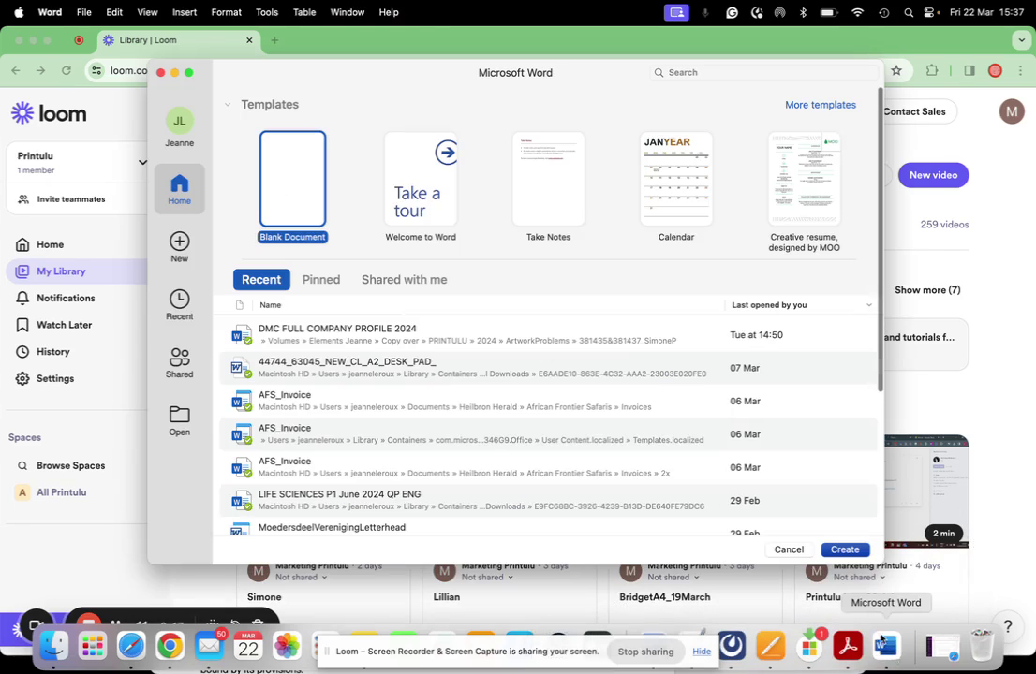
{"action": "left_click", "coordinate": [836, 552]}
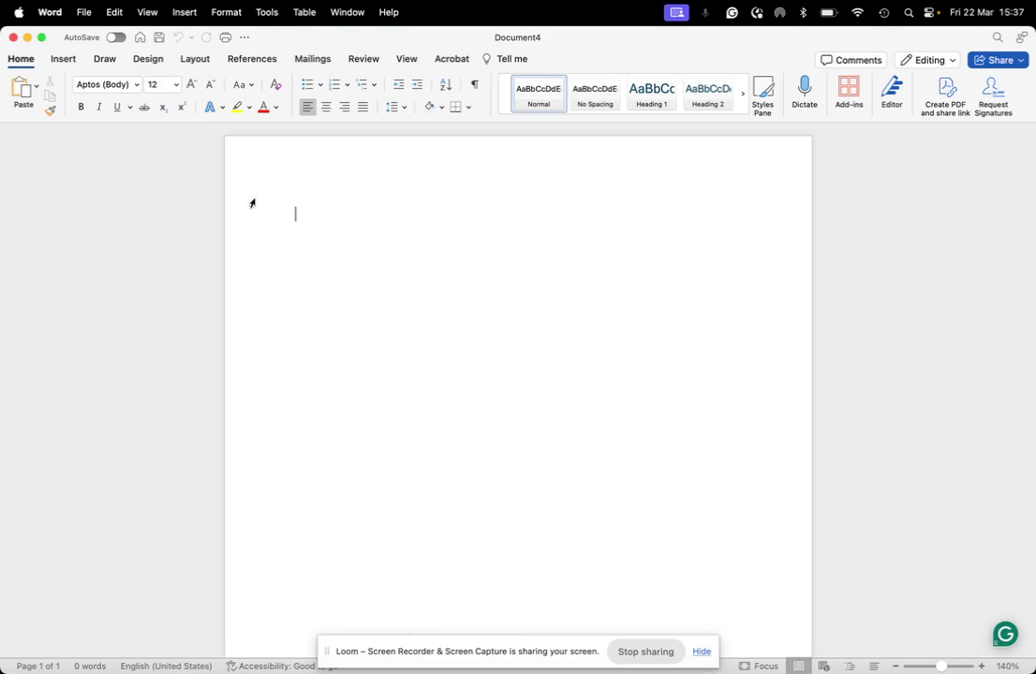
{"action": "left_click", "coordinate": [82, 10]}
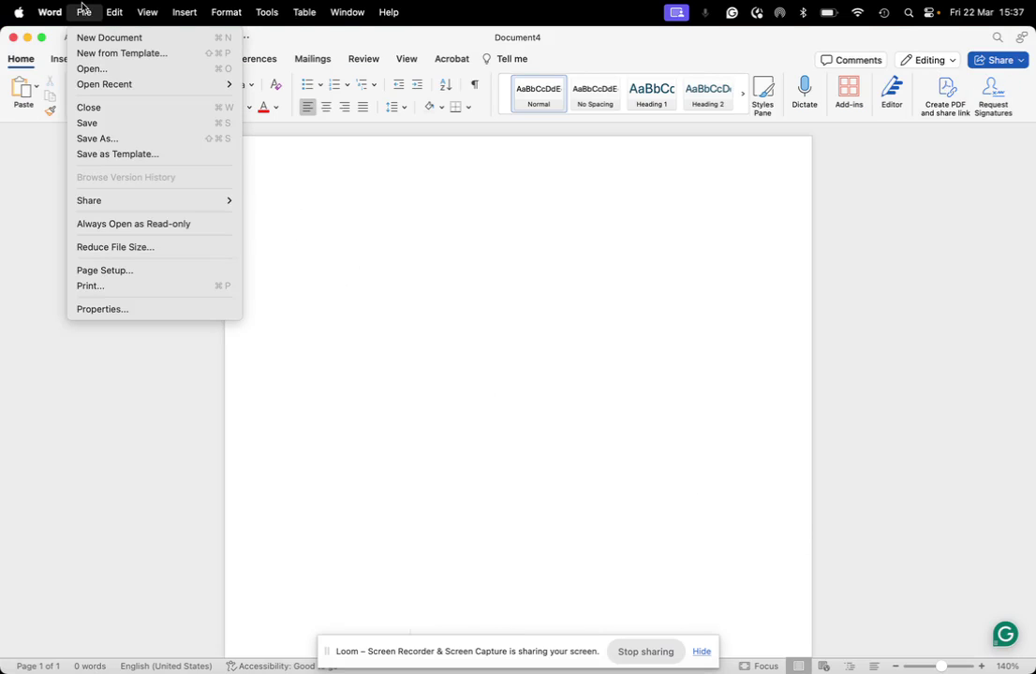
{"action": "left_click", "coordinate": [110, 274]}
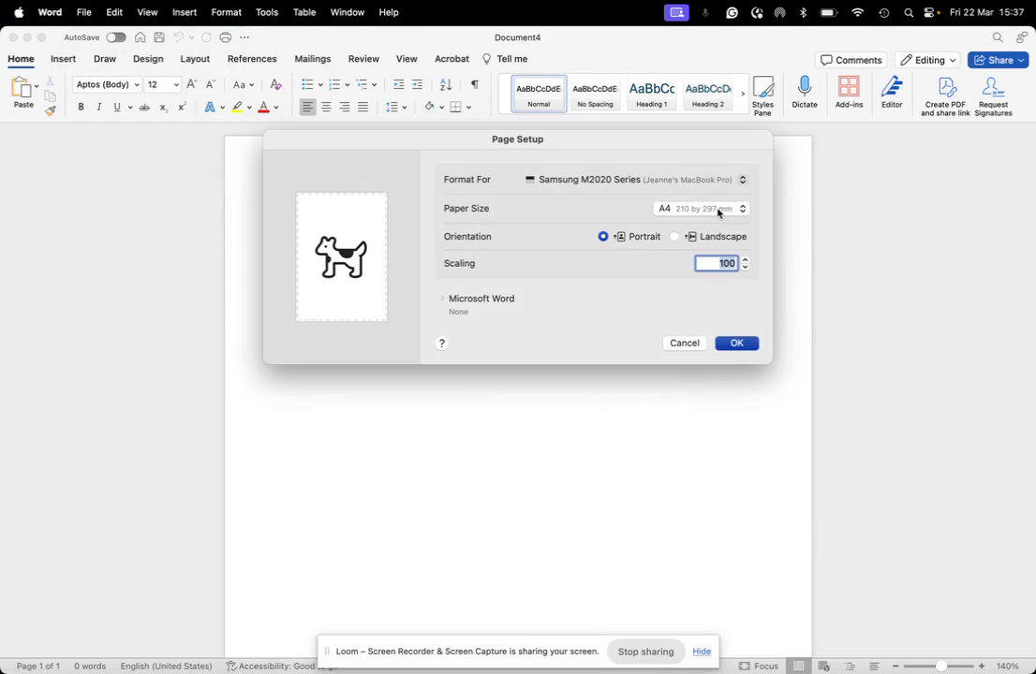
{"action": "left_click", "coordinate": [708, 211]}
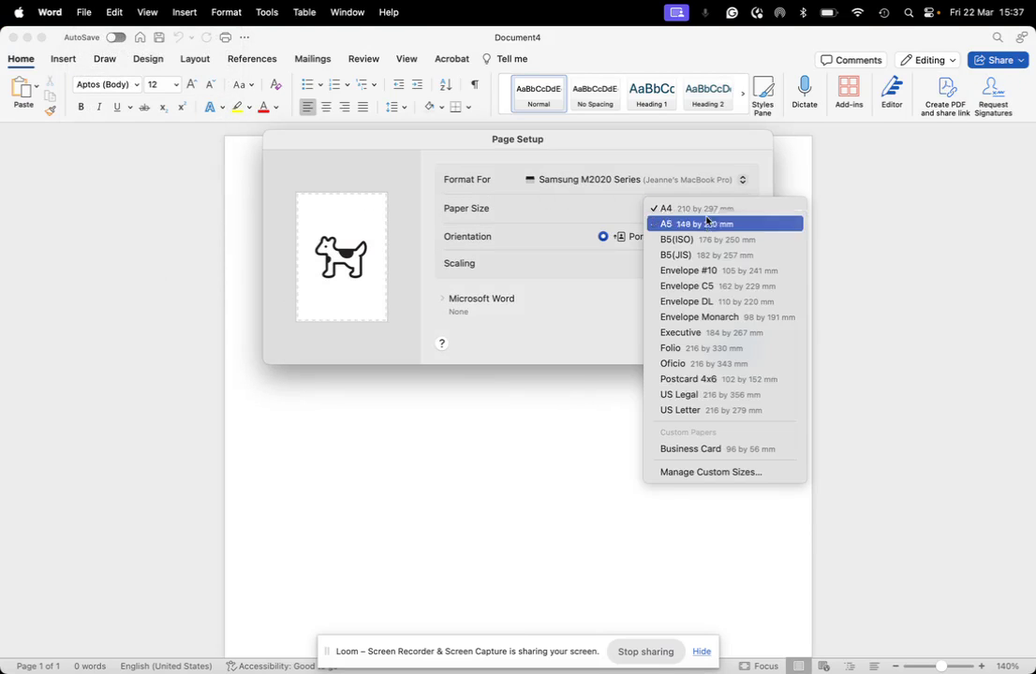
{"action": "left_click", "coordinate": [706, 473]}
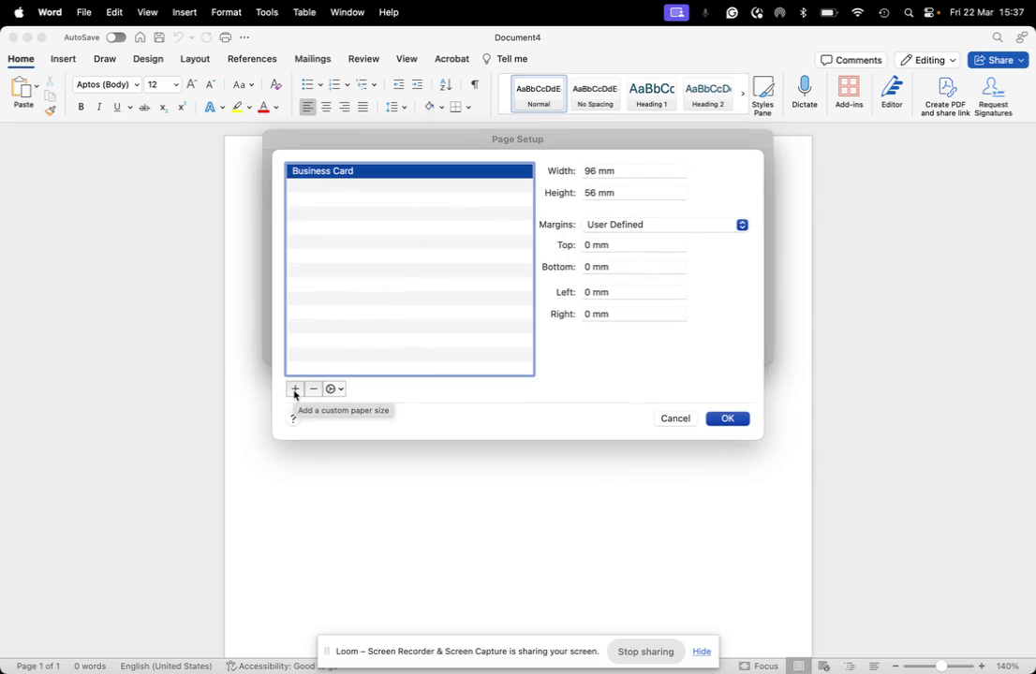
Step: Add a new custom paper size with width 96 mm and height 56 mm
{"action": "left_click", "coordinate": [295, 388]}
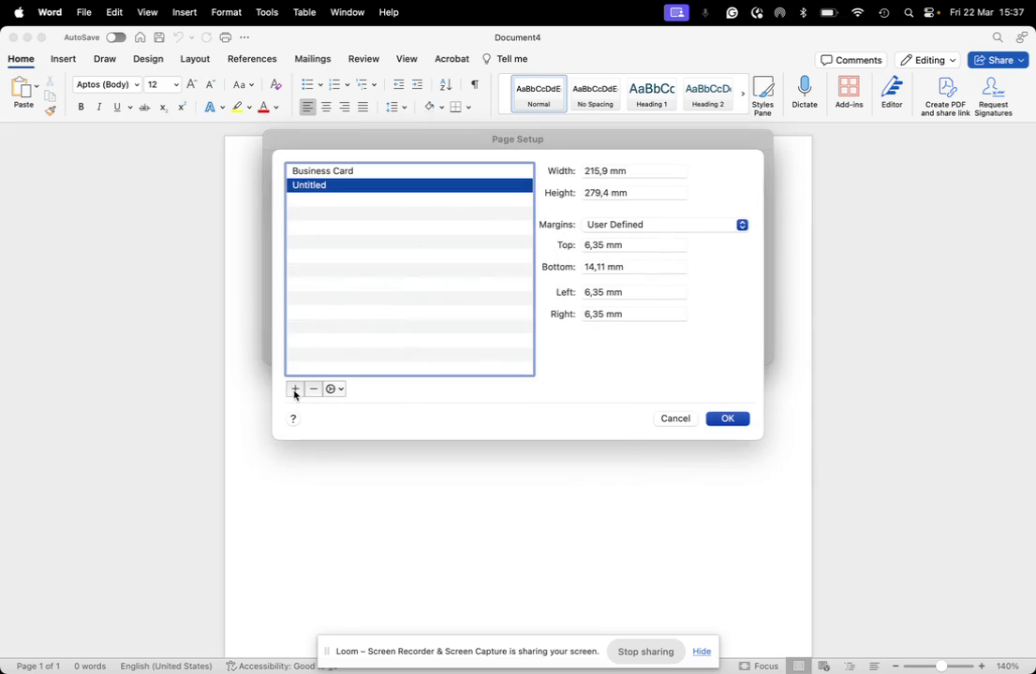
{"action": "left_click", "coordinate": [586, 170]}
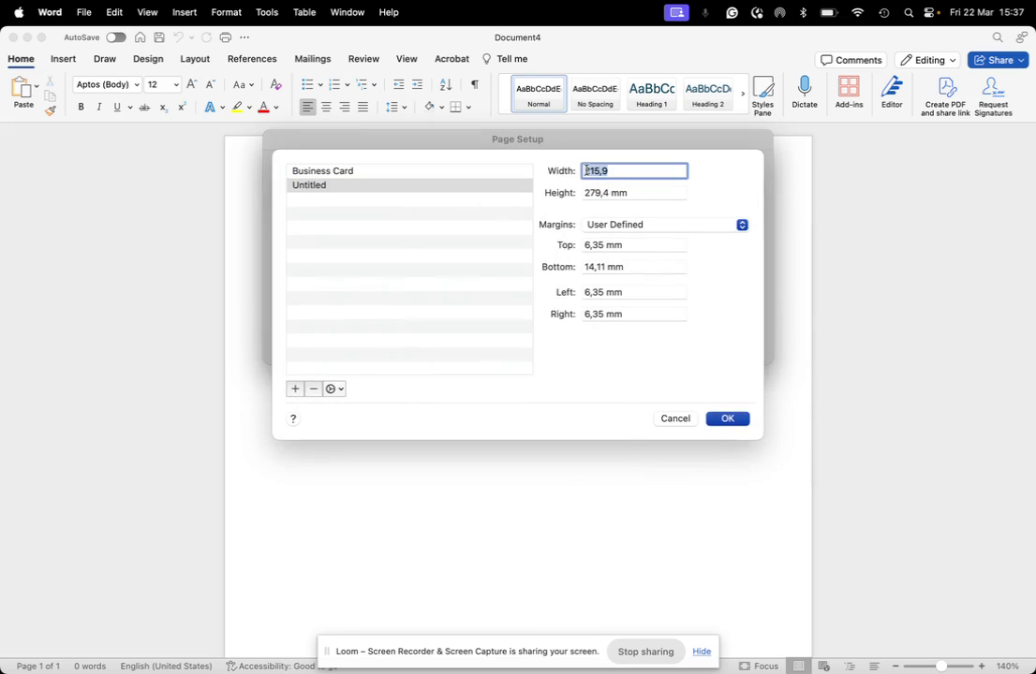
{"action": "type", "text": "90"}
{"action": "left_click", "coordinate": [592, 192]}
{"action": "type", "text": "50"}
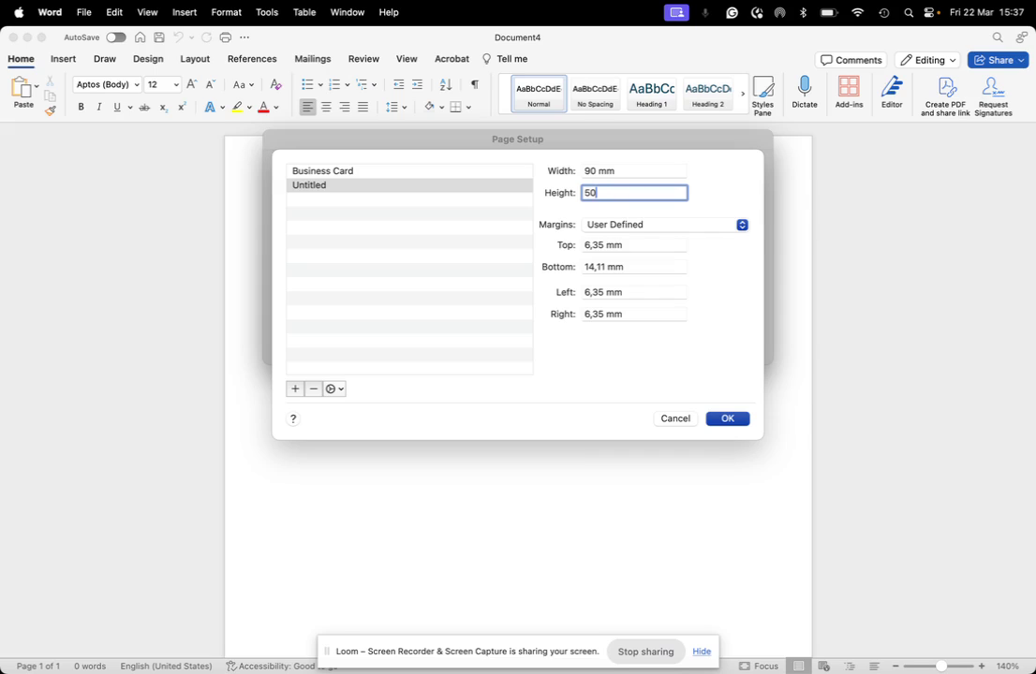
{"action": "triple_click", "coordinate": [590, 172]}
{"action": "type", "text": "50"}
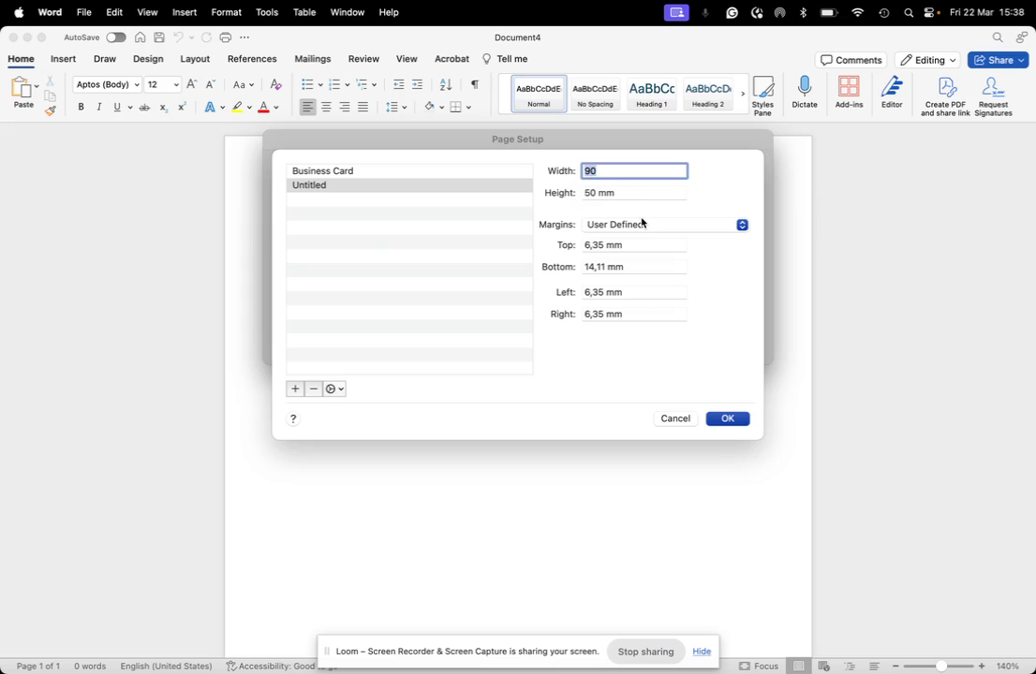
{"action": "type", "text": "9"}
{"action": "triple_click", "coordinate": [590, 192]}
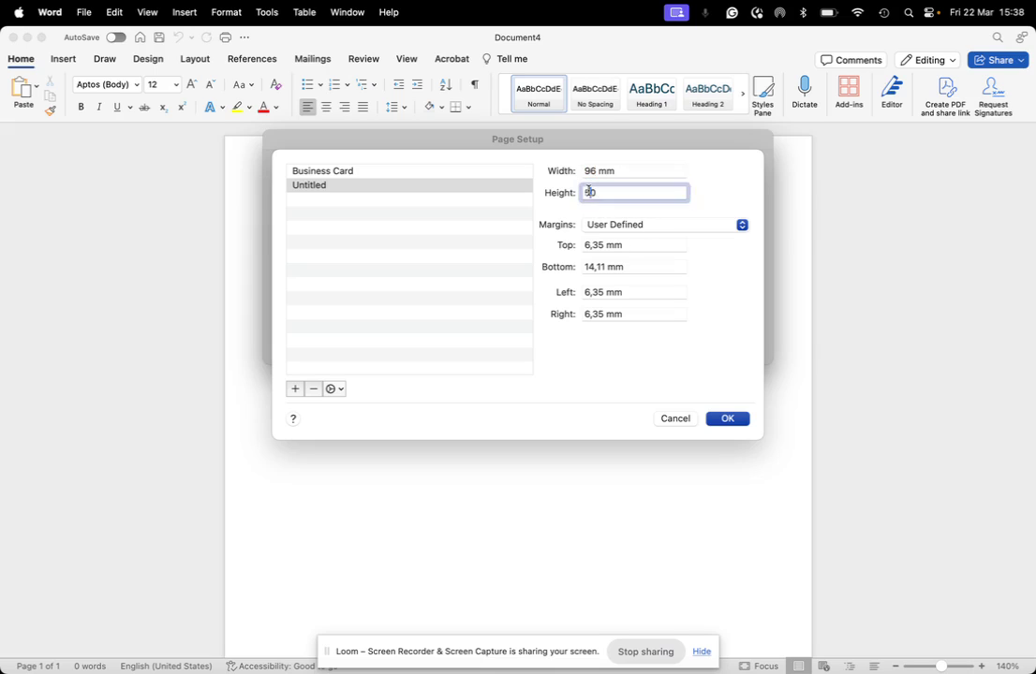
{"action": "type", "text": "80"}
{"action": "key", "text": "BackSpace"}
{"action": "key", "text": "BackSpace"}
{"action": "type", "text": "56"}
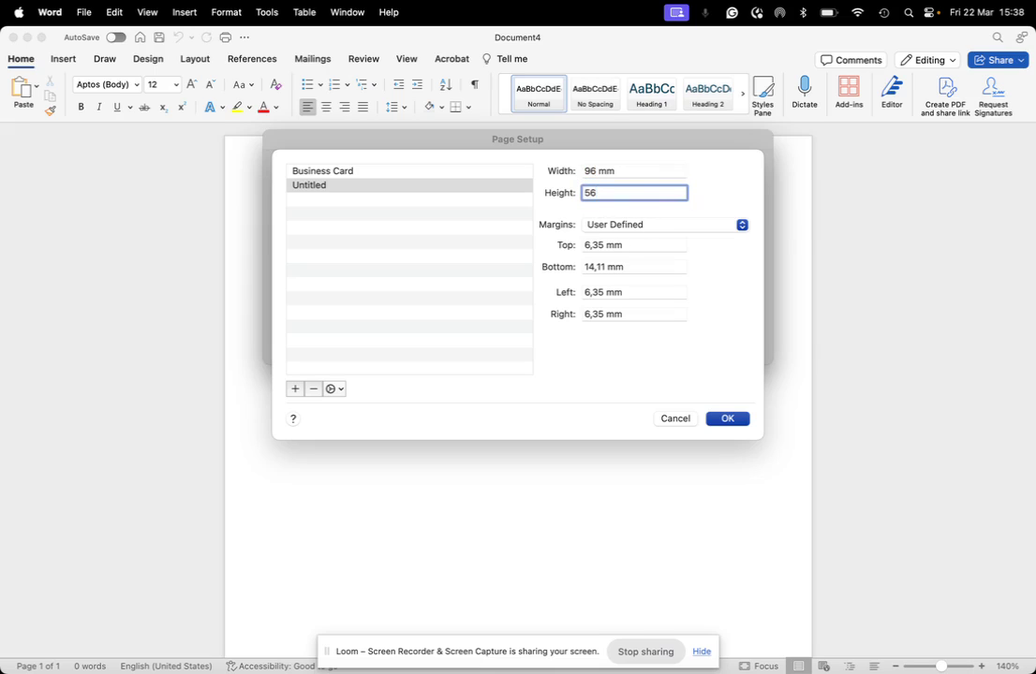
Step: Set the top, bottom, left and right margins to 0 mm and confirm the size
{"action": "triple_click", "coordinate": [594, 246]}
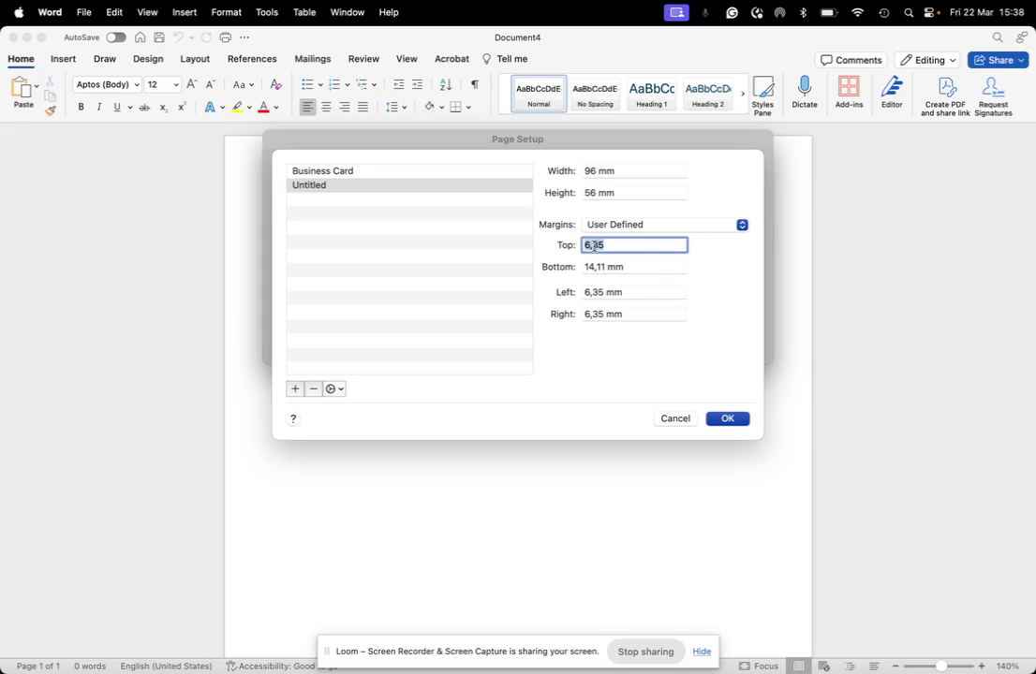
{"action": "type", "text": "0"}
{"action": "triple_click", "coordinate": [597, 268]}
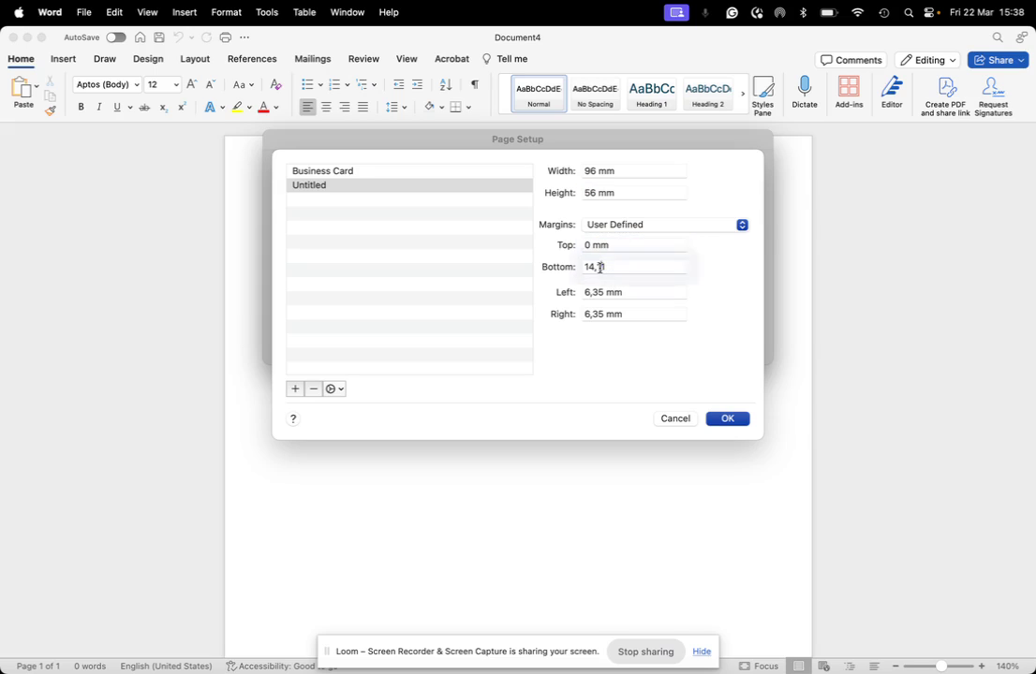
{"action": "type", "text": "0"}
{"action": "triple_click", "coordinate": [587, 294]}
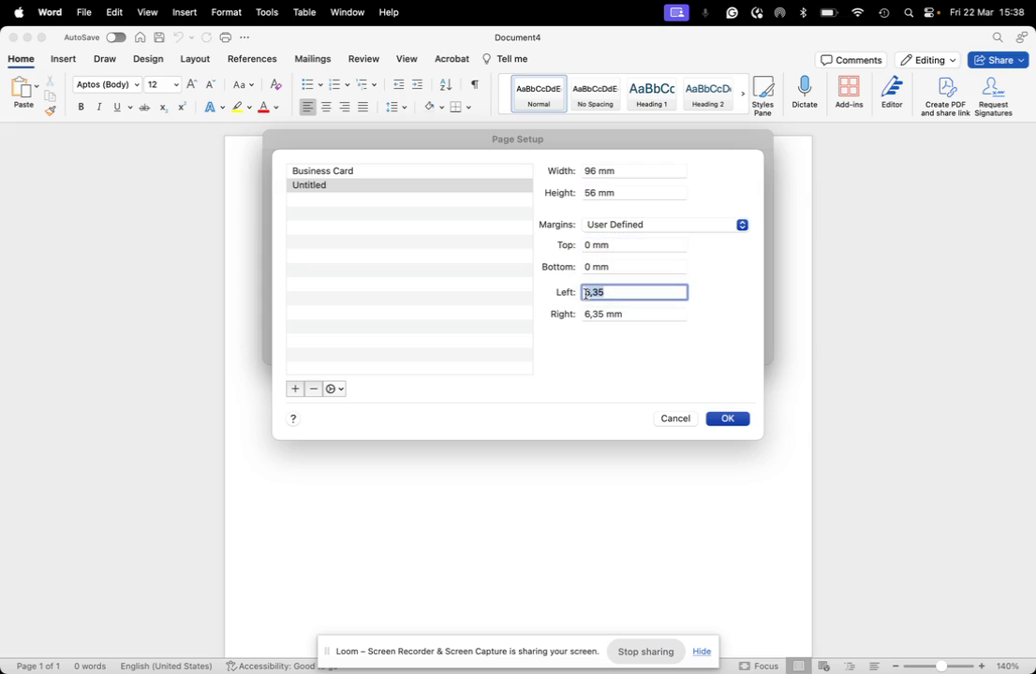
{"action": "type", "text": "0"}
{"action": "triple_click", "coordinate": [590, 315]}
{"action": "type", "text": "0"}
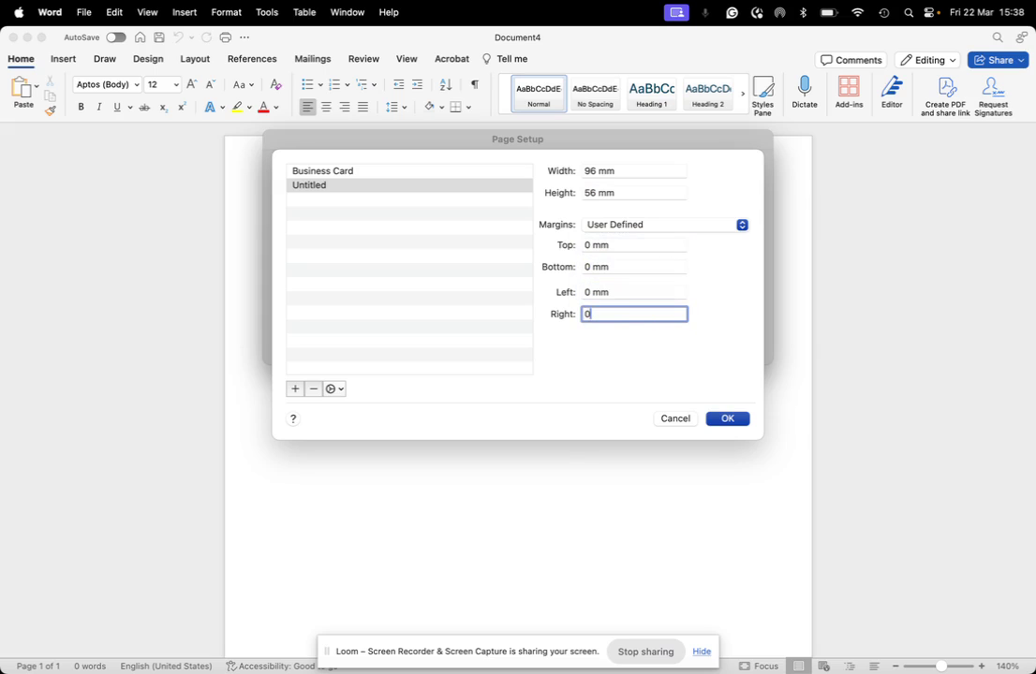
{"action": "left_click", "coordinate": [726, 419]}
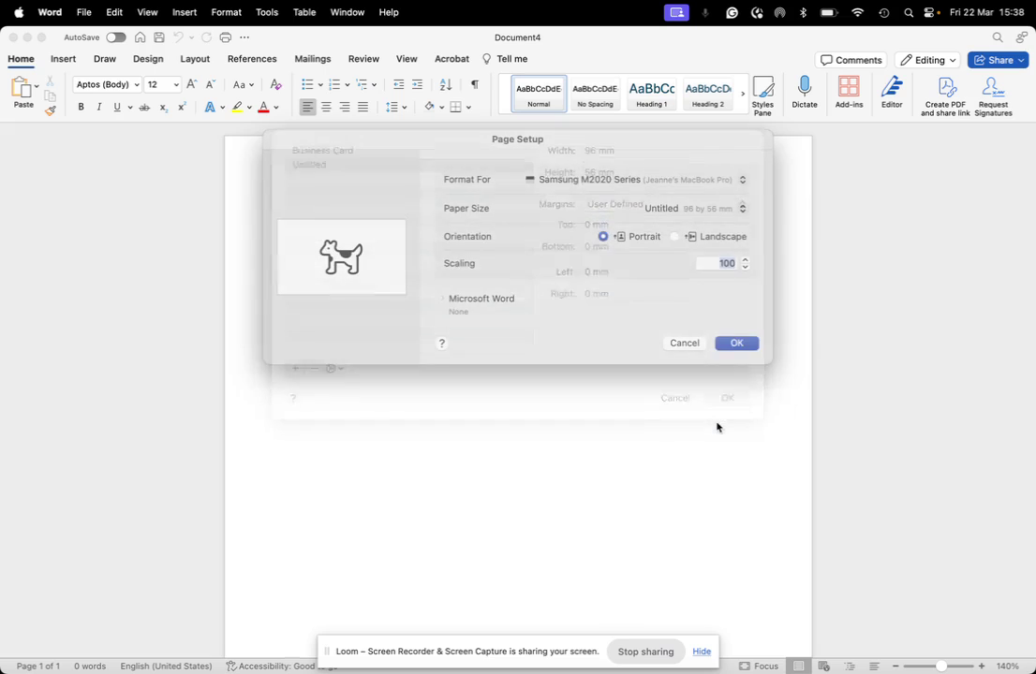
Step: Set custom page margins to 0 on every side, ignoring the printable-area warning
{"action": "key", "text": "Return"}
{"action": "left_click", "coordinate": [194, 58]}
{"action": "left_click", "coordinate": [23, 86]}
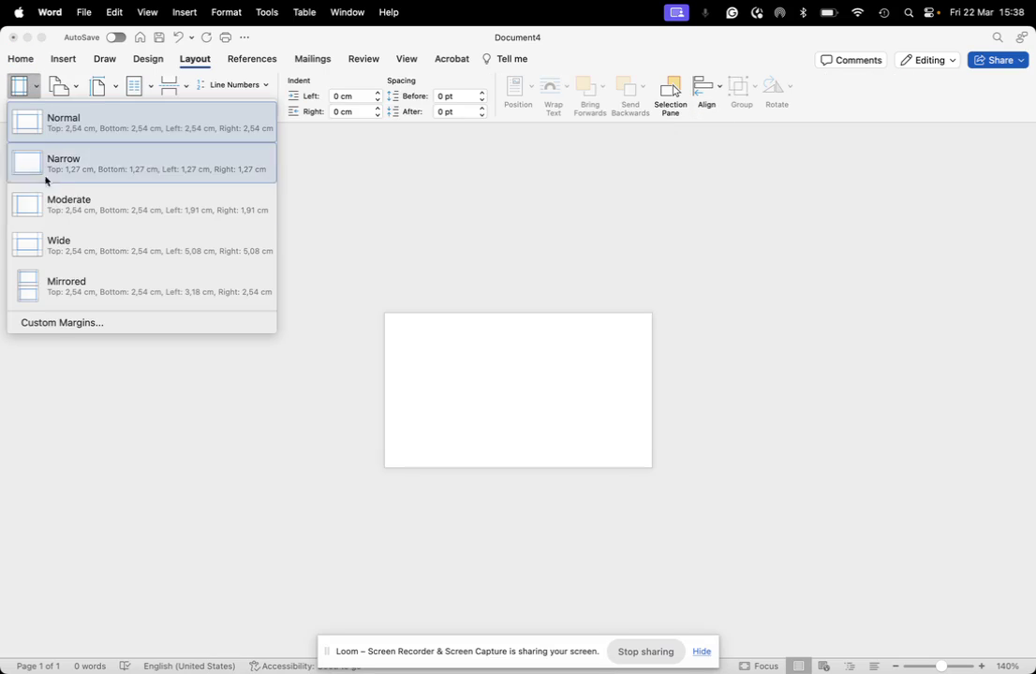
{"action": "left_click", "coordinate": [111, 167]}
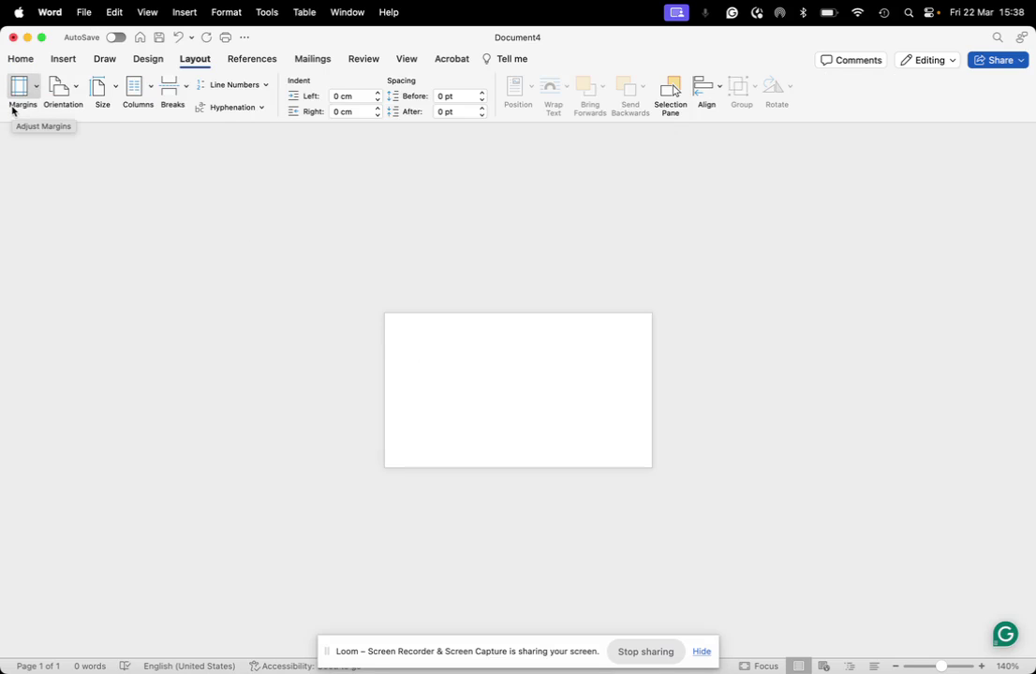
{"action": "left_click", "coordinate": [34, 92]}
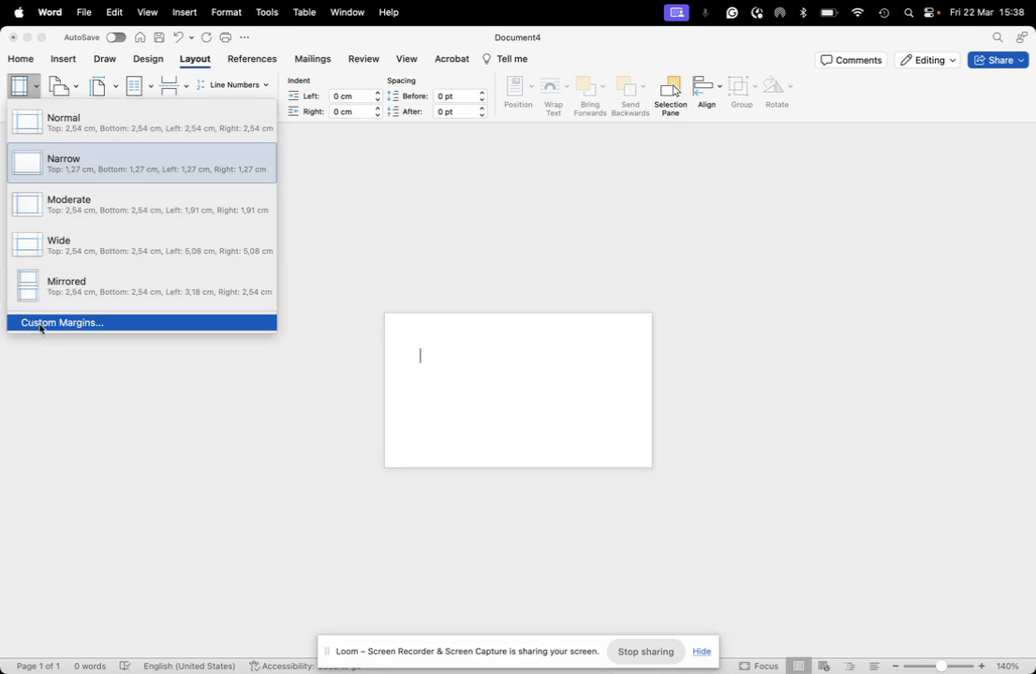
{"action": "key", "text": "Escape"}
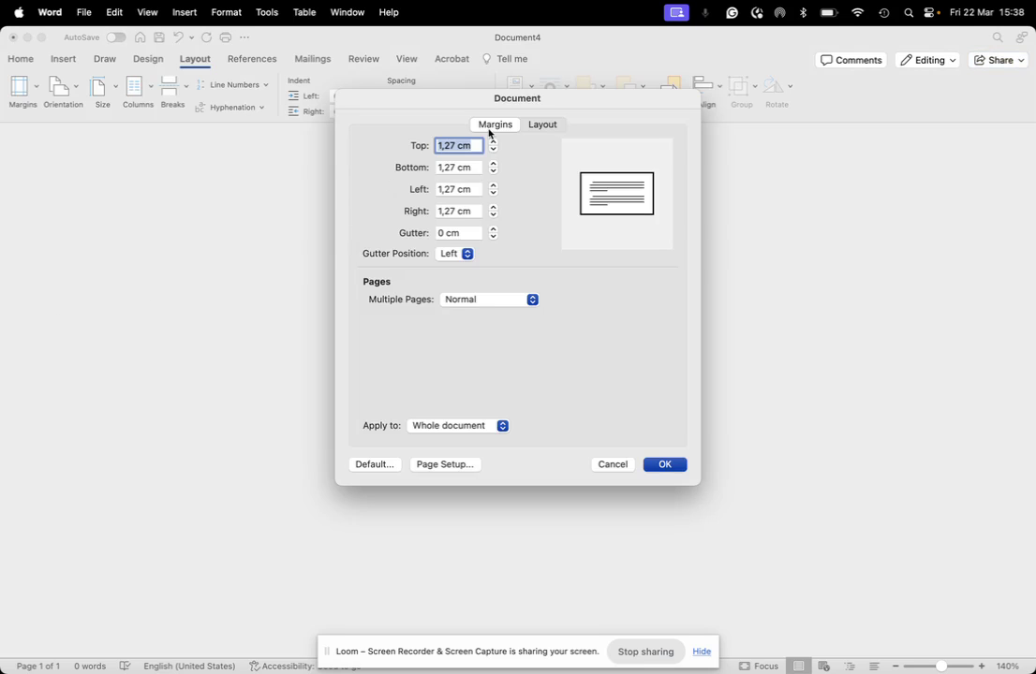
{"action": "type", "text": "0\t0\t0\t0"}
{"action": "key", "text": "Tab"}
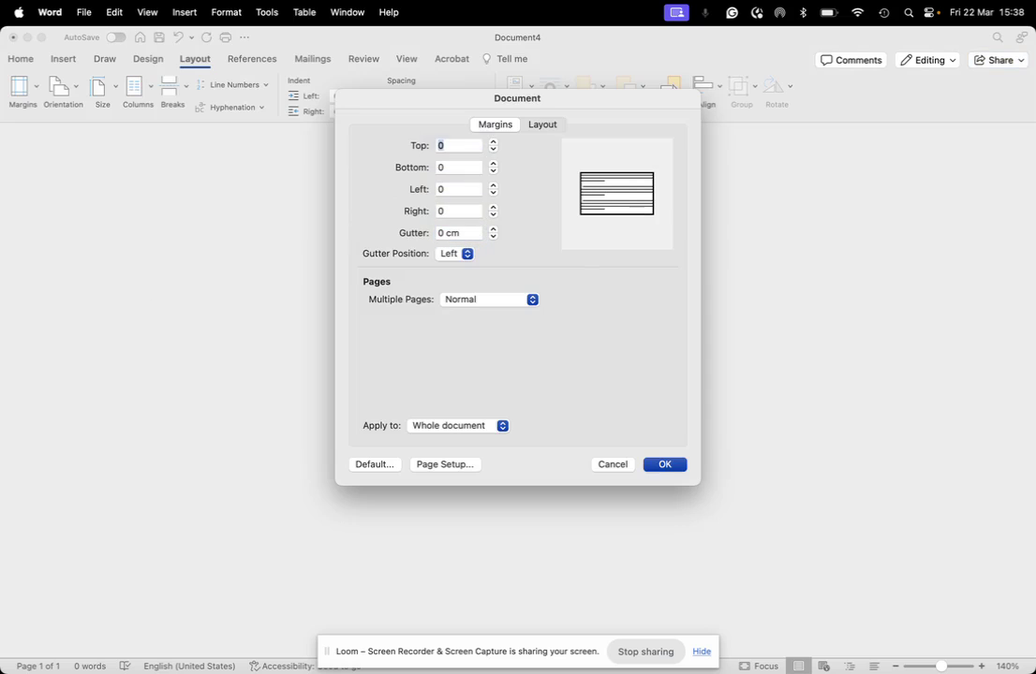
{"action": "type", "text": "0"}
{"action": "left_click", "coordinate": [659, 465]}
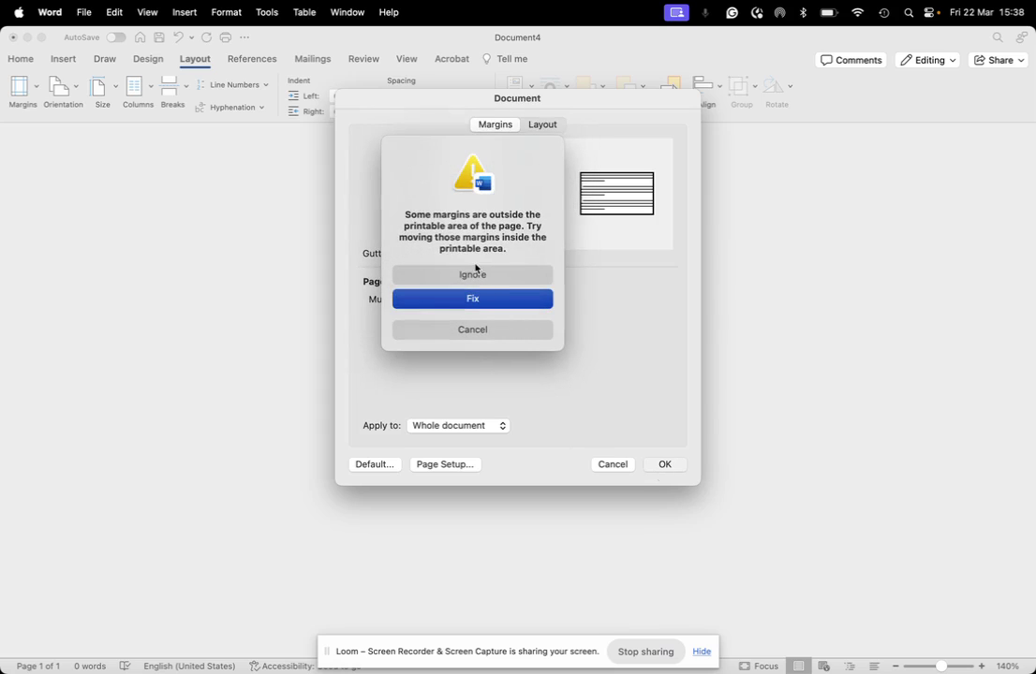
{"action": "left_click", "coordinate": [465, 275]}
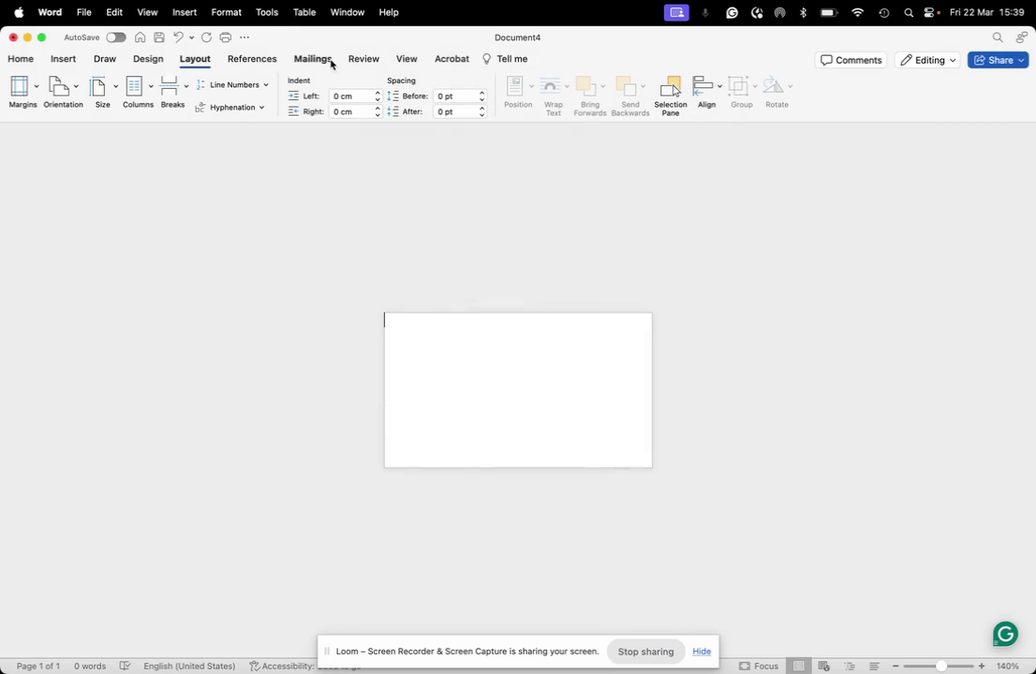
Step: Draw a rectangle shape that covers the entire business-card page
{"action": "left_click", "coordinate": [145, 61]}
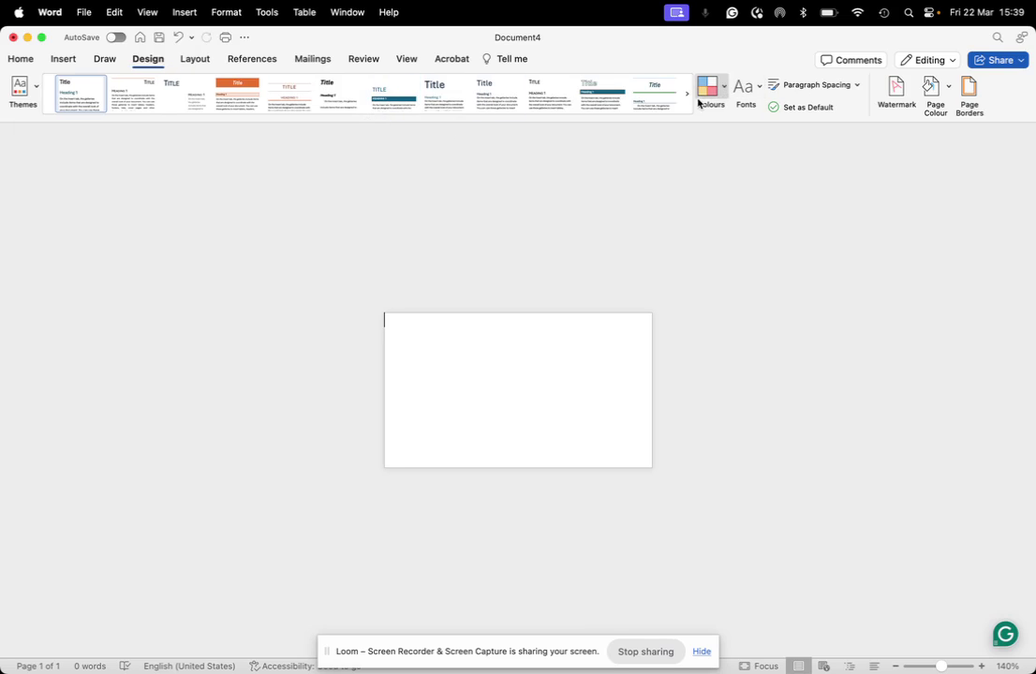
{"action": "left_click", "coordinate": [103, 58]}
{"action": "left_click", "coordinate": [59, 62]}
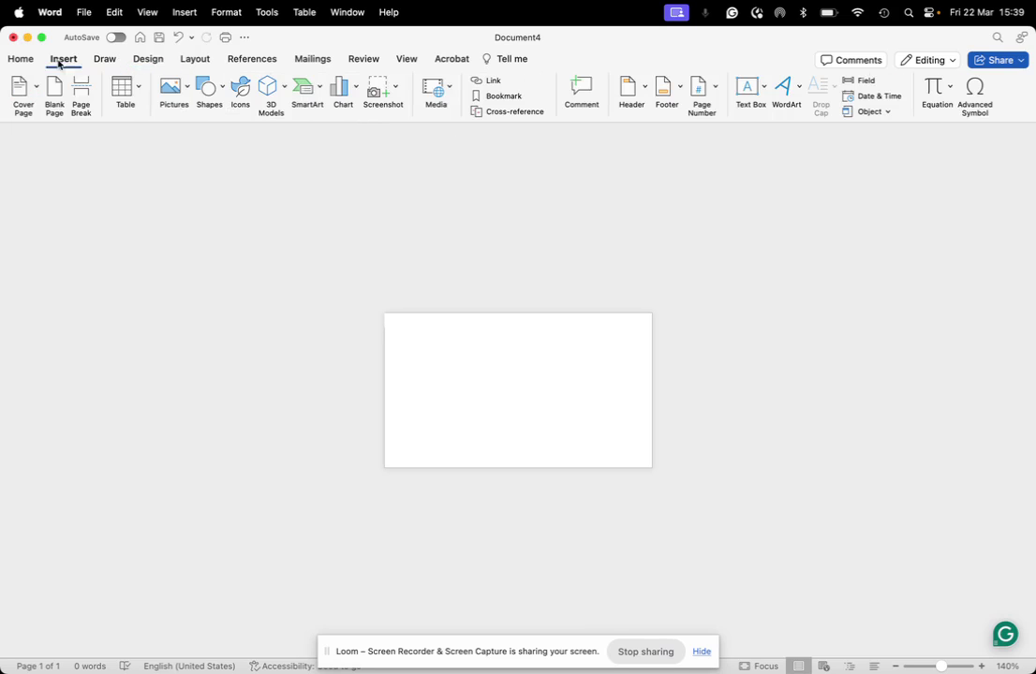
{"action": "left_click", "coordinate": [209, 88]}
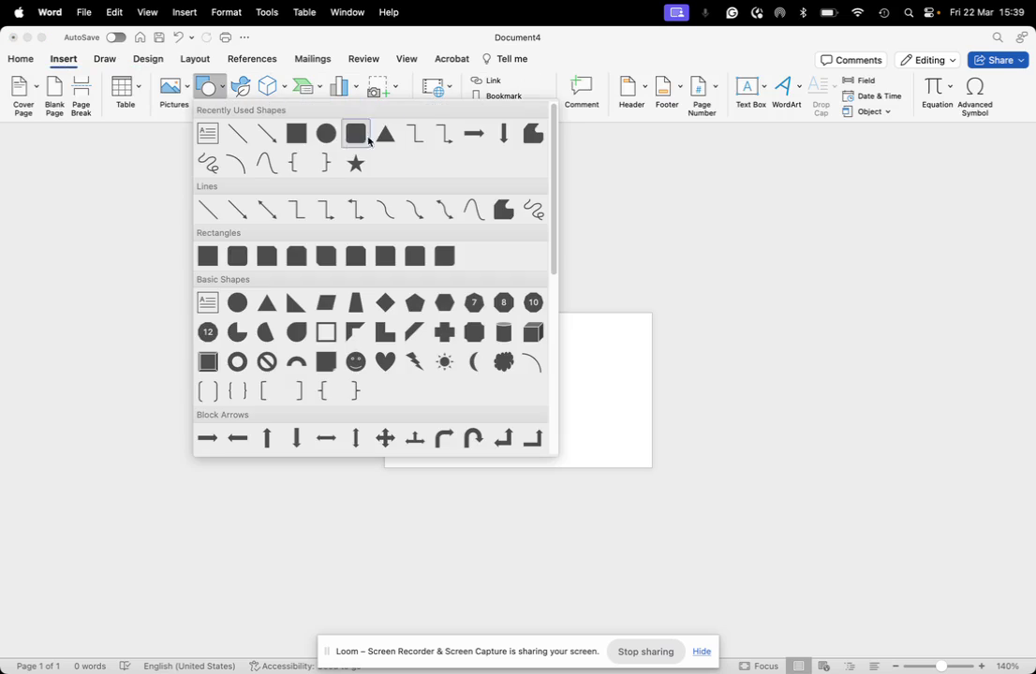
{"action": "left_click", "coordinate": [296, 133]}
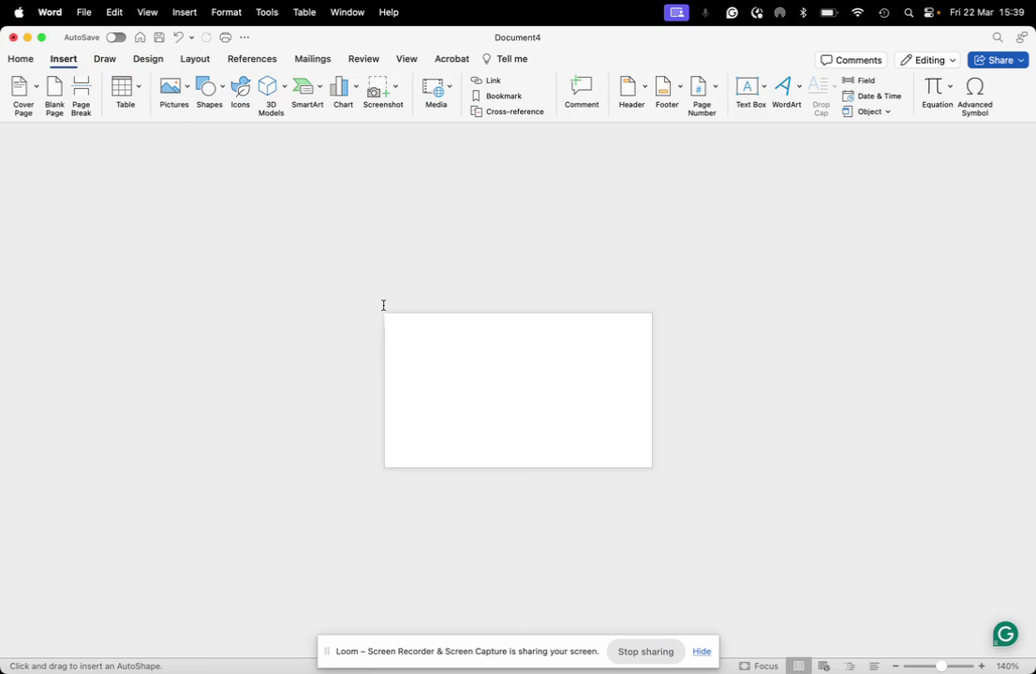
{"action": "left_click_drag", "start_coordinate": [395, 321], "coordinate": [680, 478]}
{"action": "left_click_drag", "start_coordinate": [444, 356], "coordinate": [404, 337]}
Step: Insert the Printulu Black Box logo PNG from a file onto the card
{"action": "left_click", "coordinate": [281, 326]}
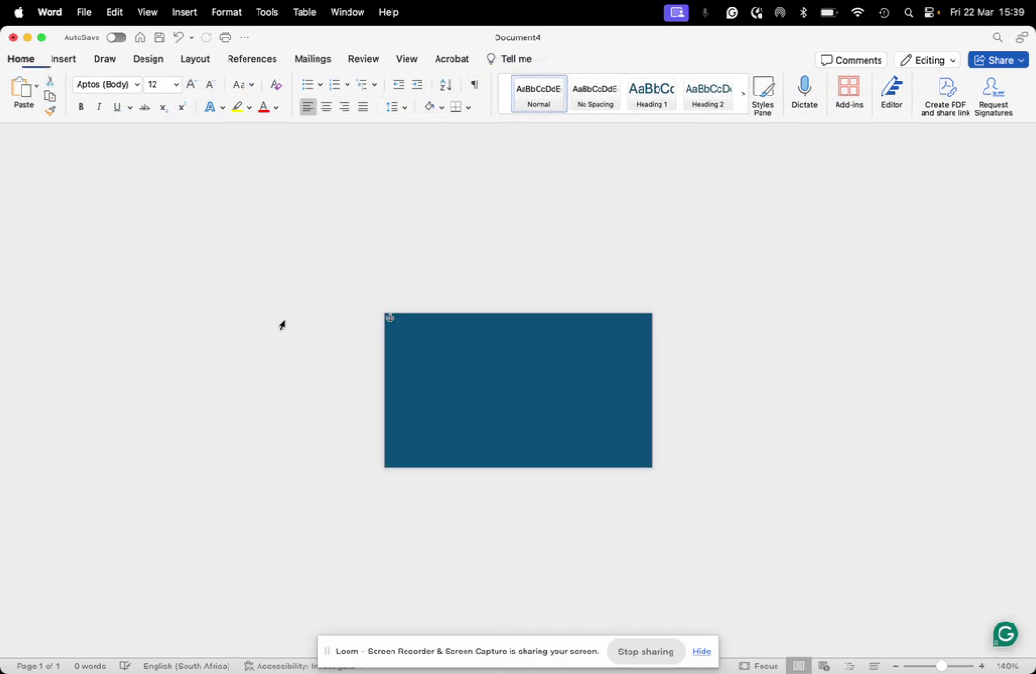
{"action": "left_click", "coordinate": [114, 9]}
{"action": "mouse_move", "coordinate": [83, 13]}
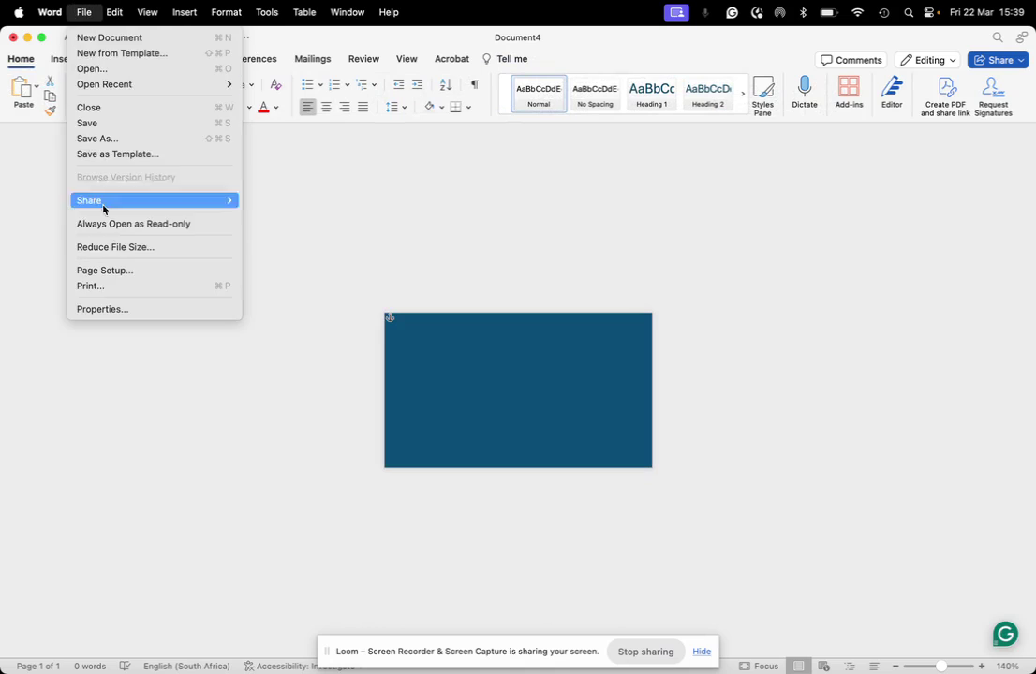
{"action": "mouse_move", "coordinate": [195, 9]}
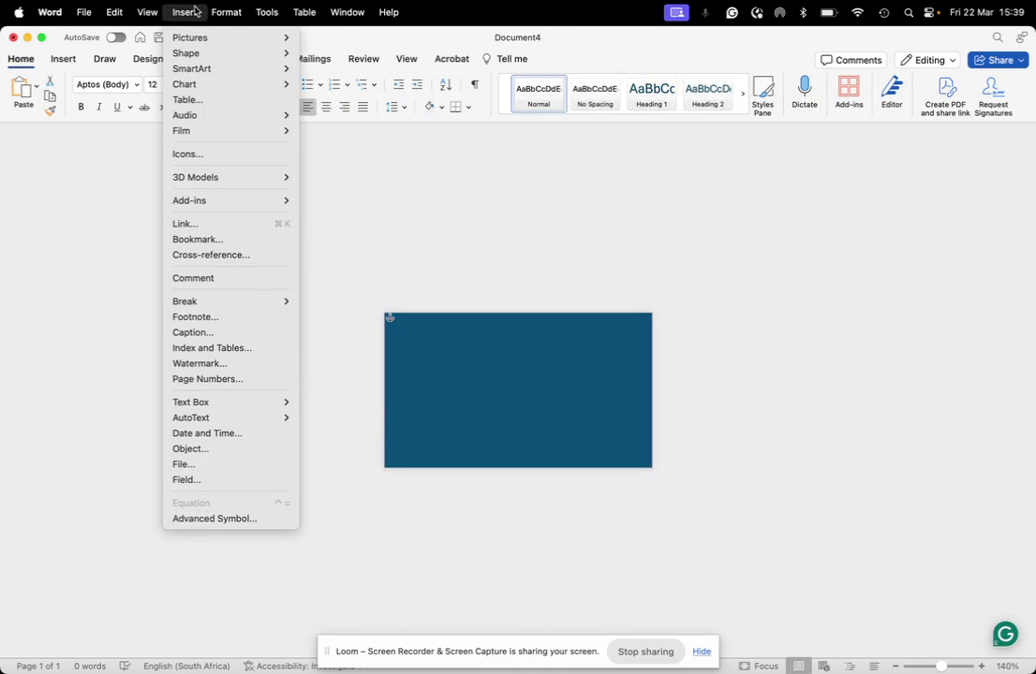
{"action": "mouse_move", "coordinate": [190, 38]}
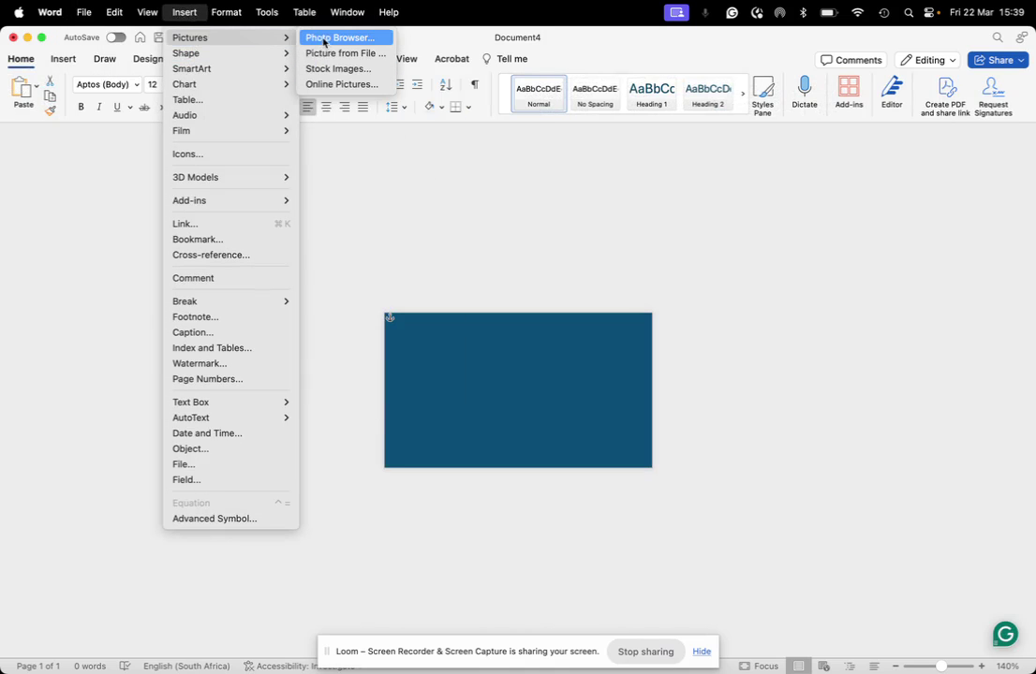
{"action": "left_click", "coordinate": [323, 39]}
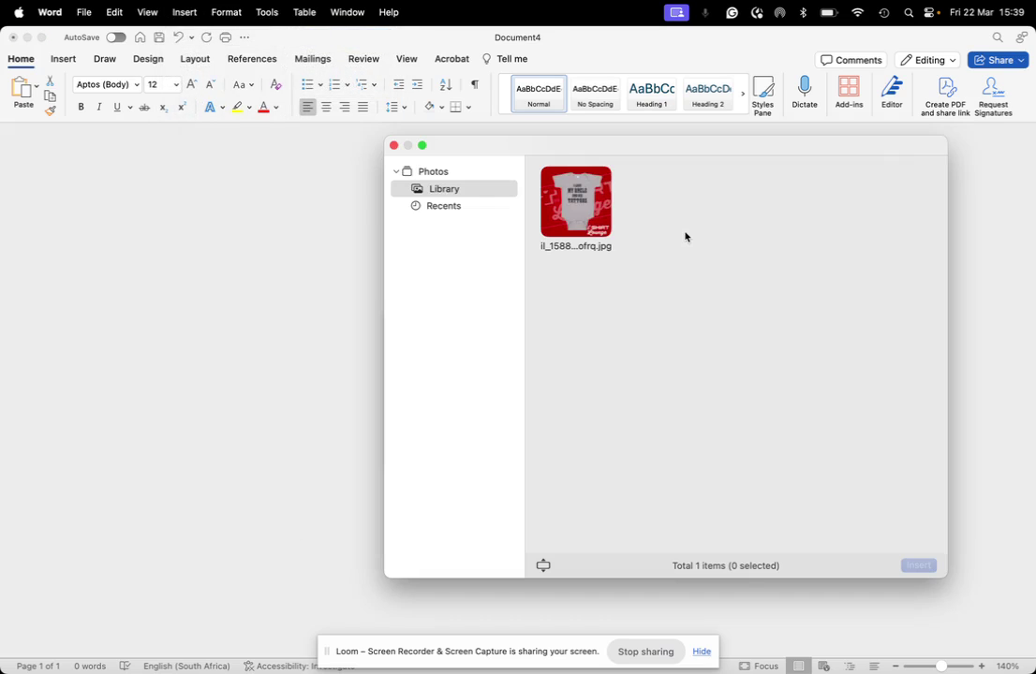
{"action": "left_click", "coordinate": [394, 145]}
{"action": "left_click", "coordinate": [145, 12]}
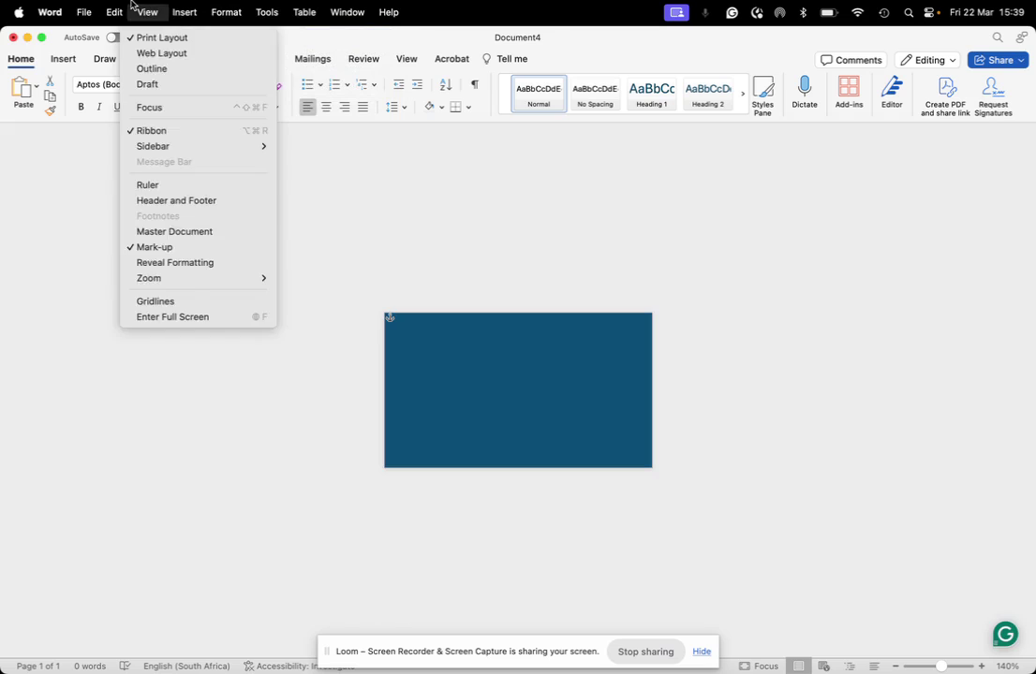
{"action": "mouse_move", "coordinate": [195, 113]}
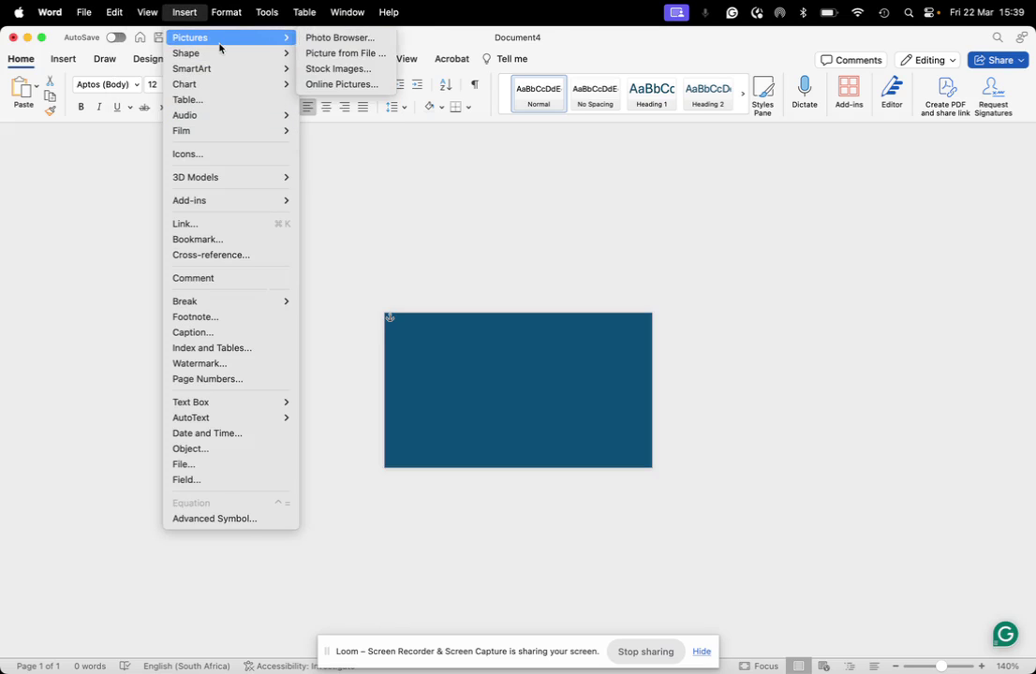
{"action": "left_click", "coordinate": [334, 54]}
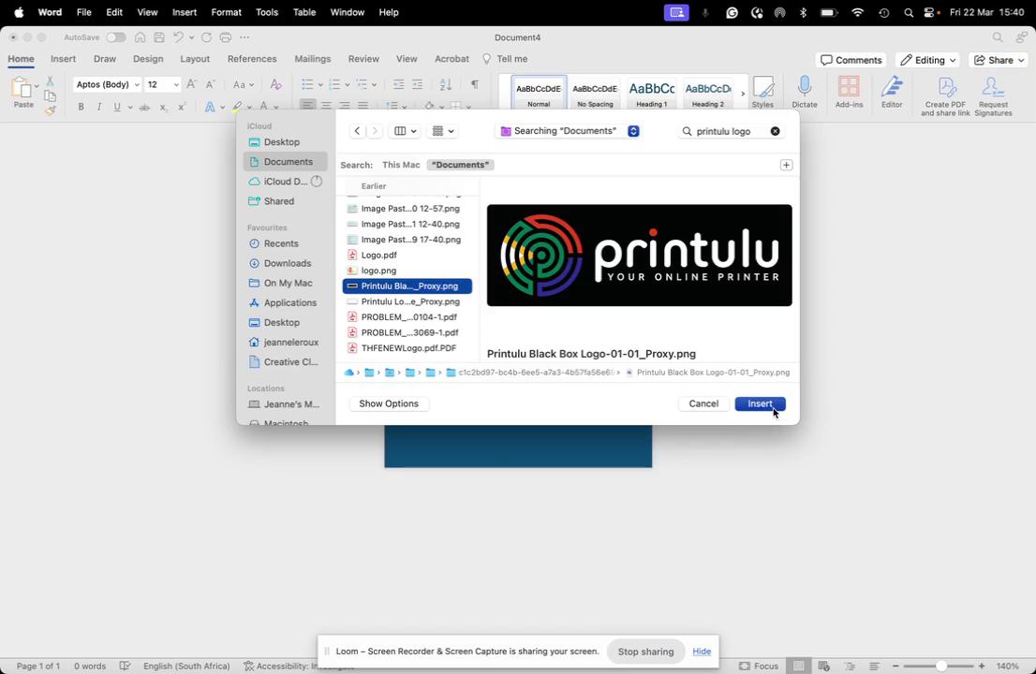
{"action": "left_click", "coordinate": [774, 409]}
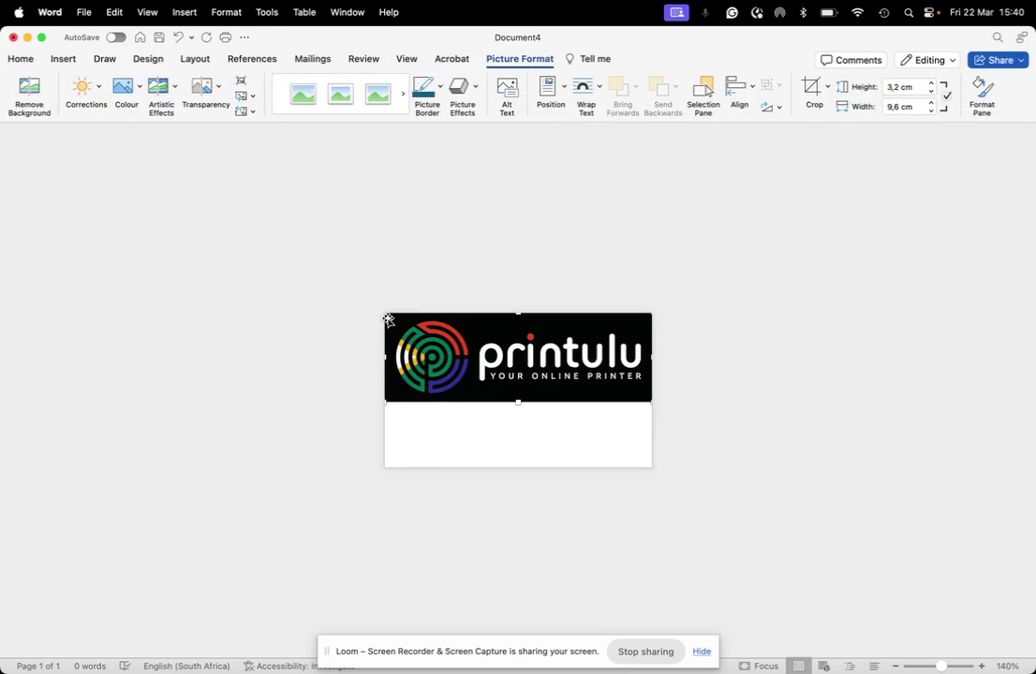
Step: Shrink the logo to about 5,82 by 1,94 cm, copy it, then remove it
{"action": "left_click_drag", "start_coordinate": [388, 320], "coordinate": [496, 347]}
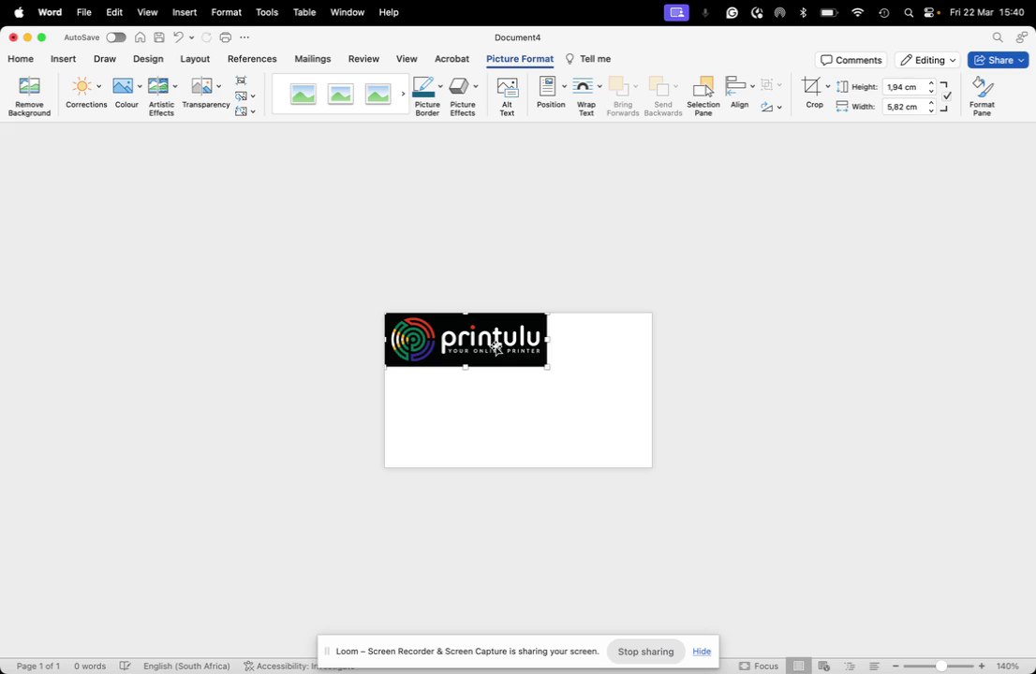
{"action": "right_click", "coordinate": [497, 325]}
{"action": "left_click", "coordinate": [525, 349]}
{"action": "key", "text": "super+z"}
{"action": "key", "text": "super+z"}
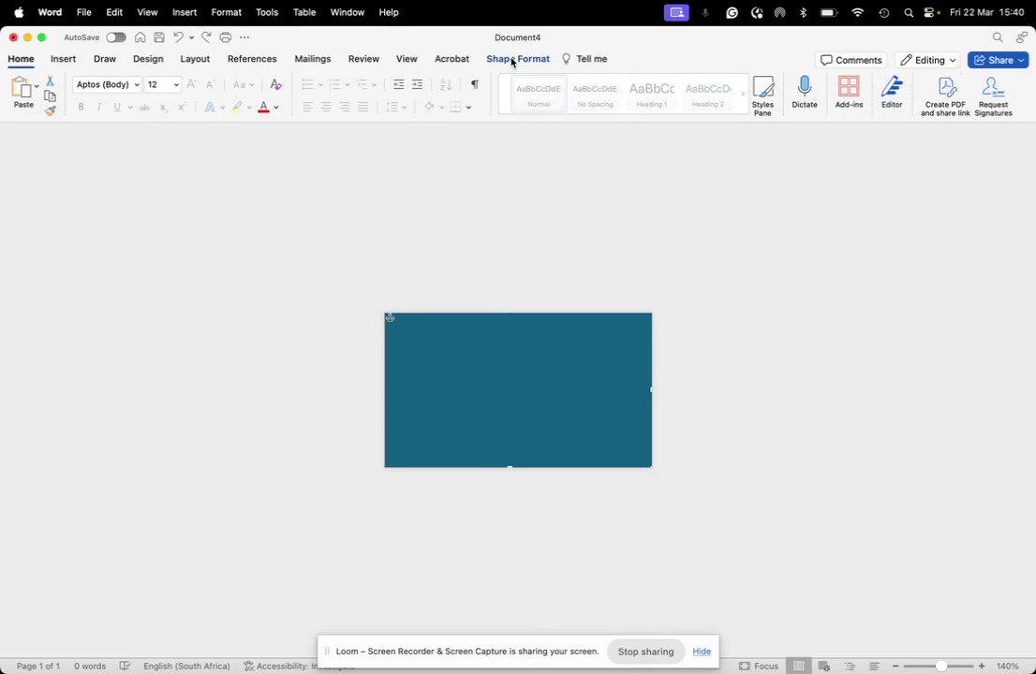
Step: Set the rectangle's wrapping to Behind Text, then paste the logo at the card's top-left
{"action": "left_click", "coordinate": [512, 60]}
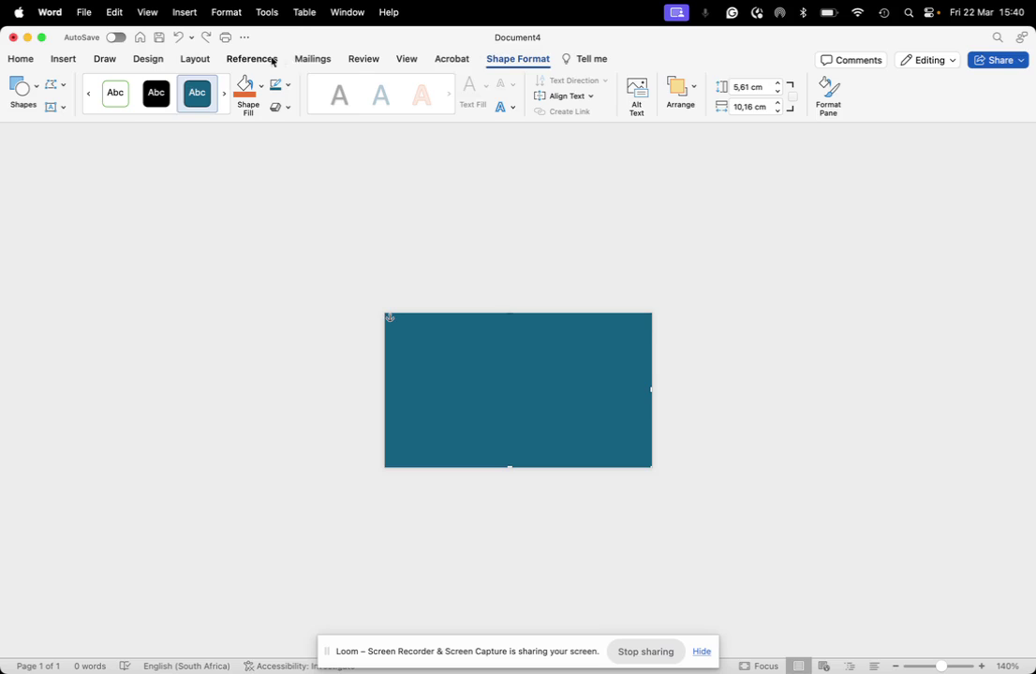
{"action": "left_click", "coordinate": [193, 61]}
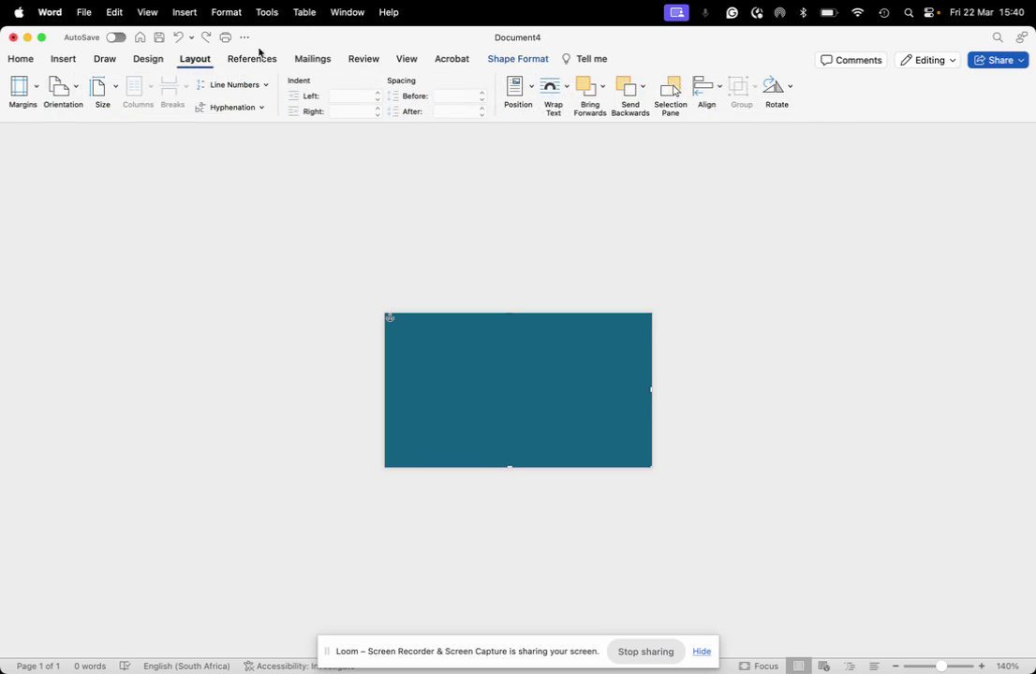
{"action": "left_click", "coordinate": [553, 97]}
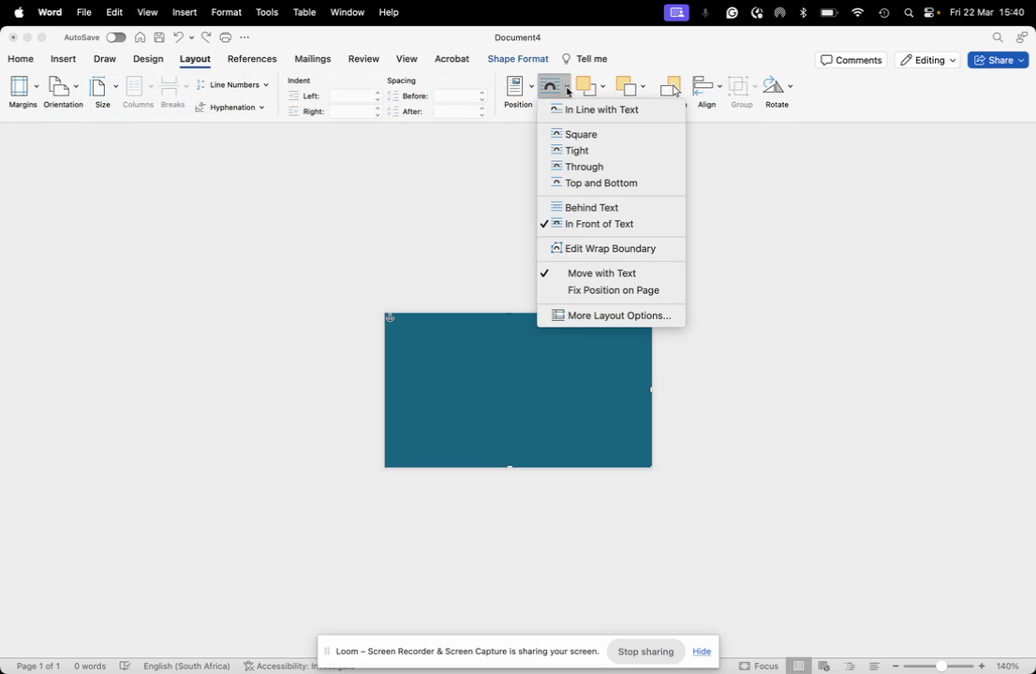
{"action": "left_click", "coordinate": [589, 209]}
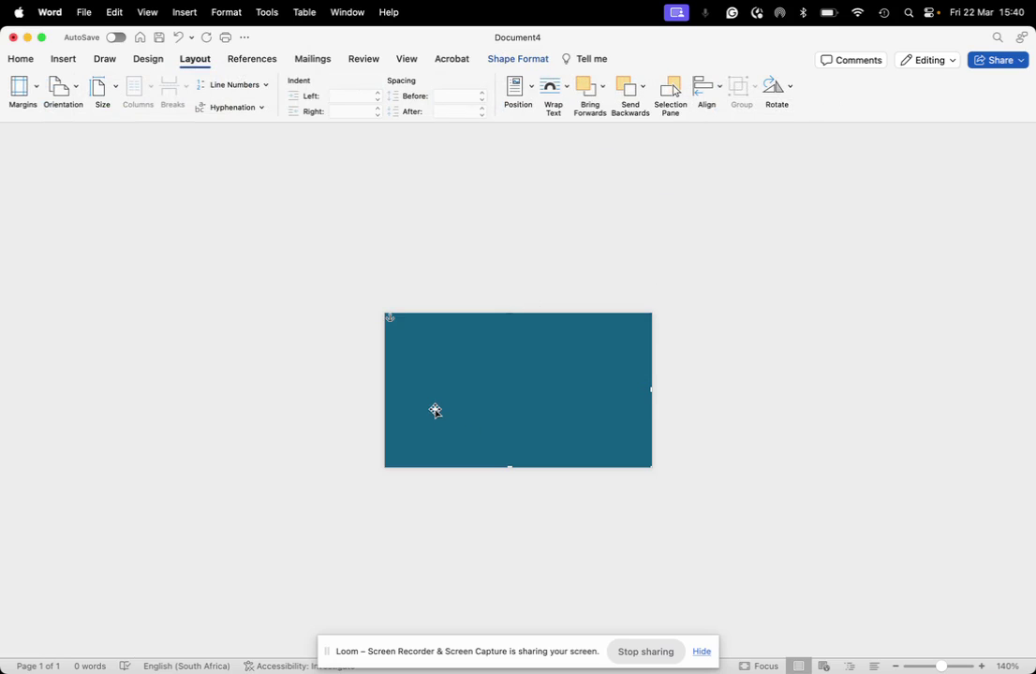
{"action": "key", "text": "super+v"}
{"action": "left_click_drag", "start_coordinate": [465, 334], "coordinate": [516, 365]}
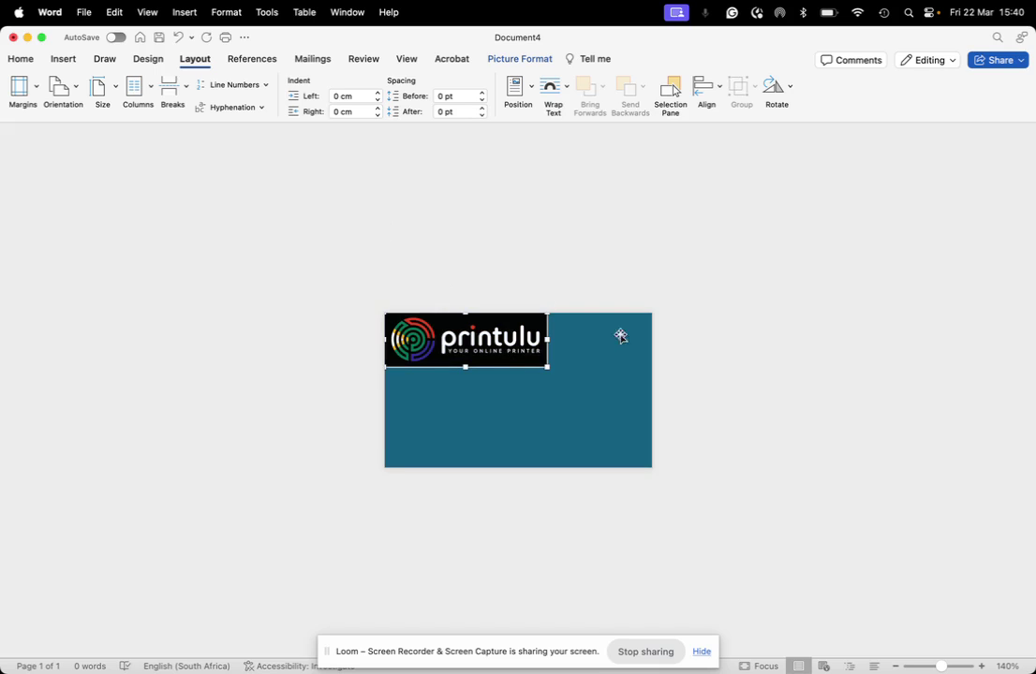
Step: Align the logo relative to the page, move it toward the top centre, and select the black background
{"action": "left_click", "coordinate": [706, 87]}
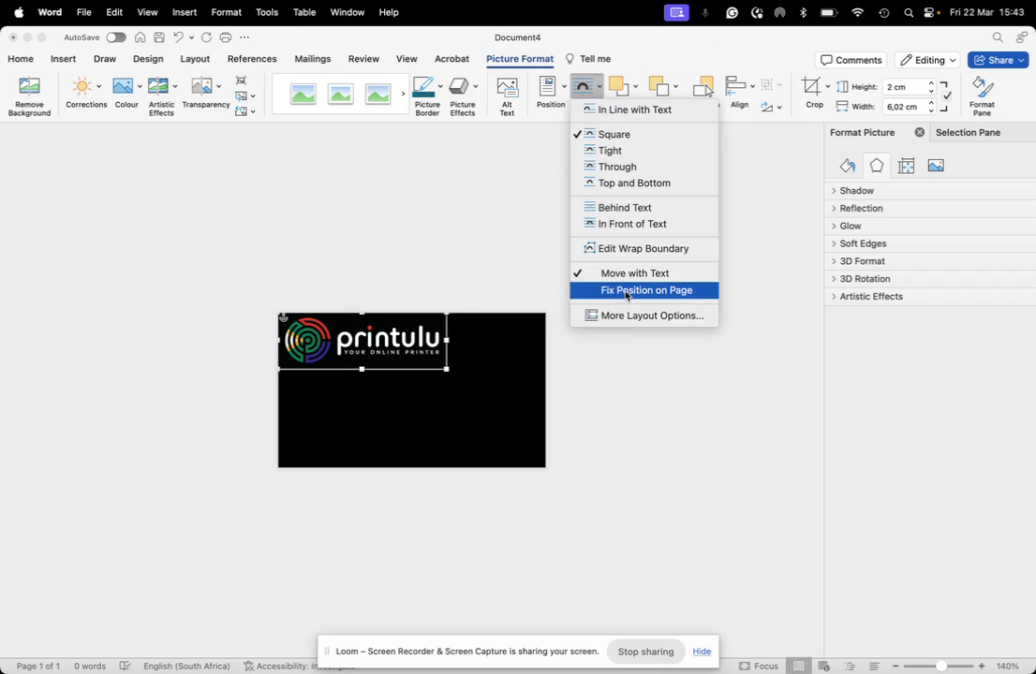
{"action": "left_click", "coordinate": [626, 291]}
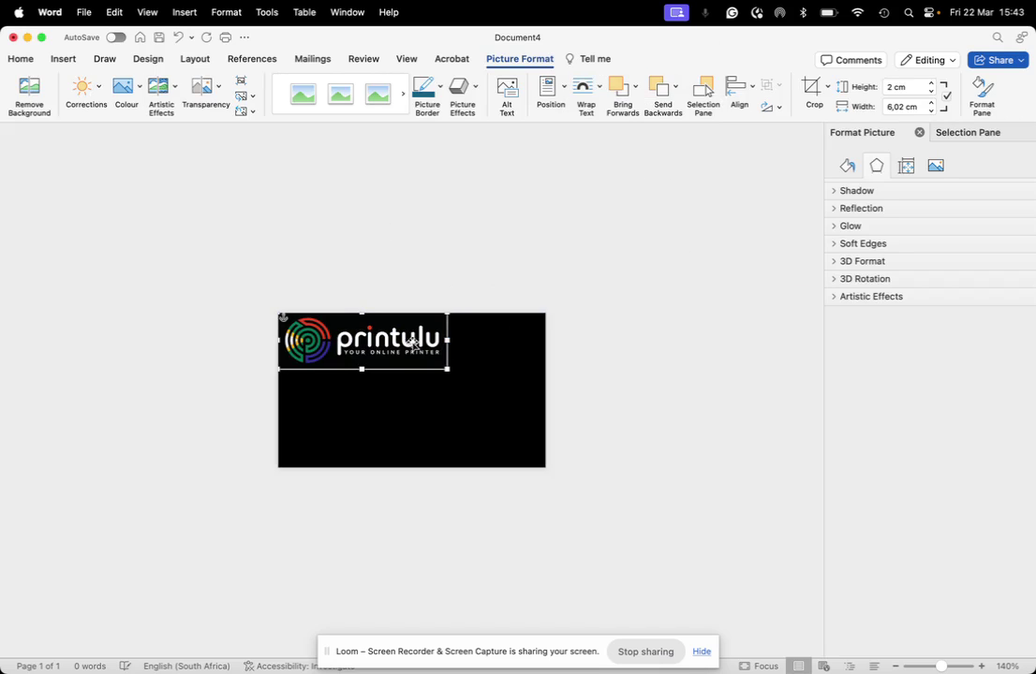
{"action": "left_click_drag", "start_coordinate": [397, 351], "coordinate": [444, 369]}
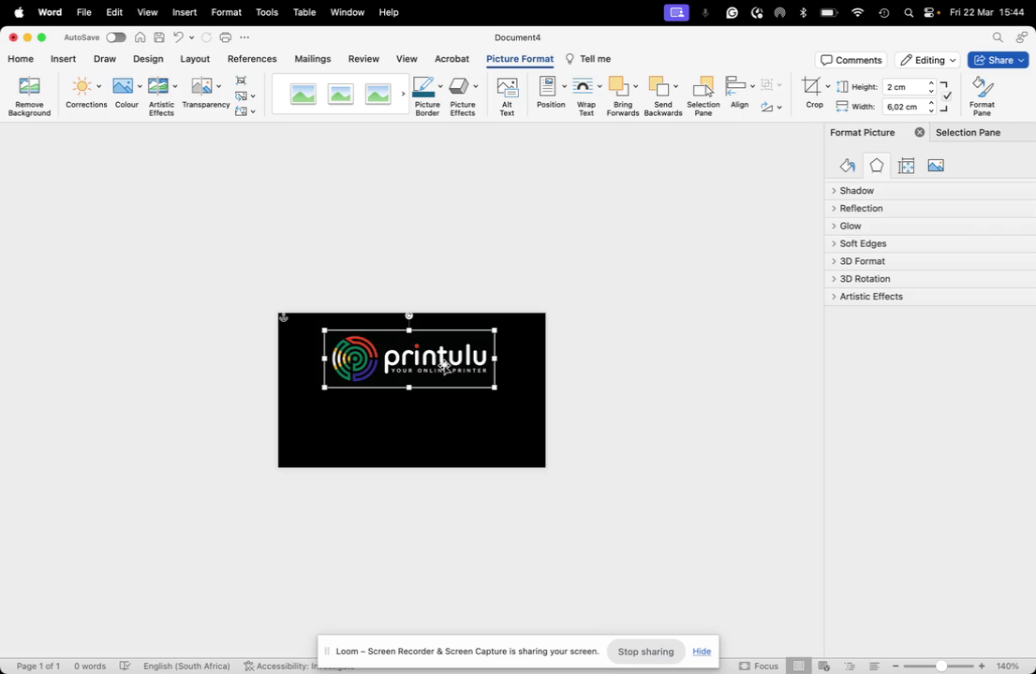
{"action": "left_click", "coordinate": [424, 407]}
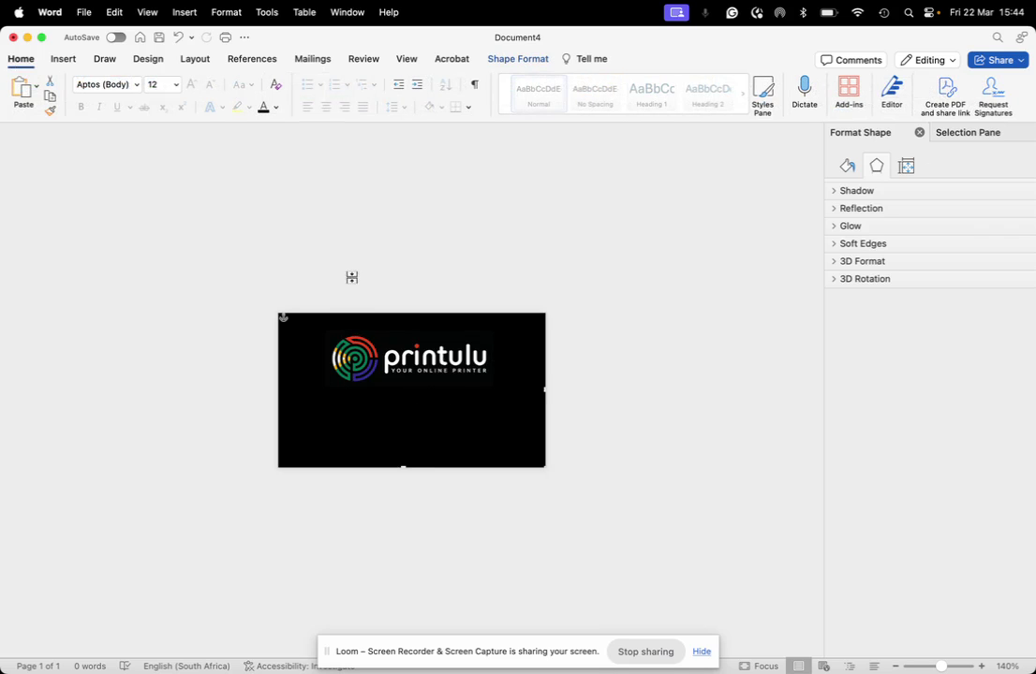
{"action": "left_click", "coordinate": [63, 59]}
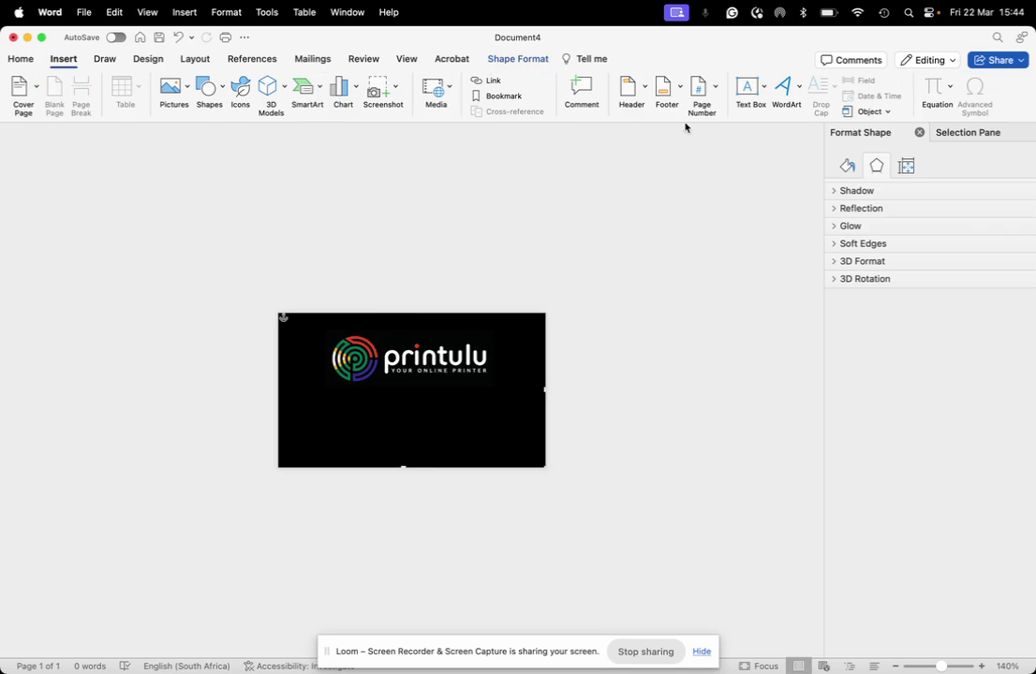
Step: Draw a text box below the logo and type the contact's first name, fixing its capitalisation
{"action": "left_click", "coordinate": [763, 87]}
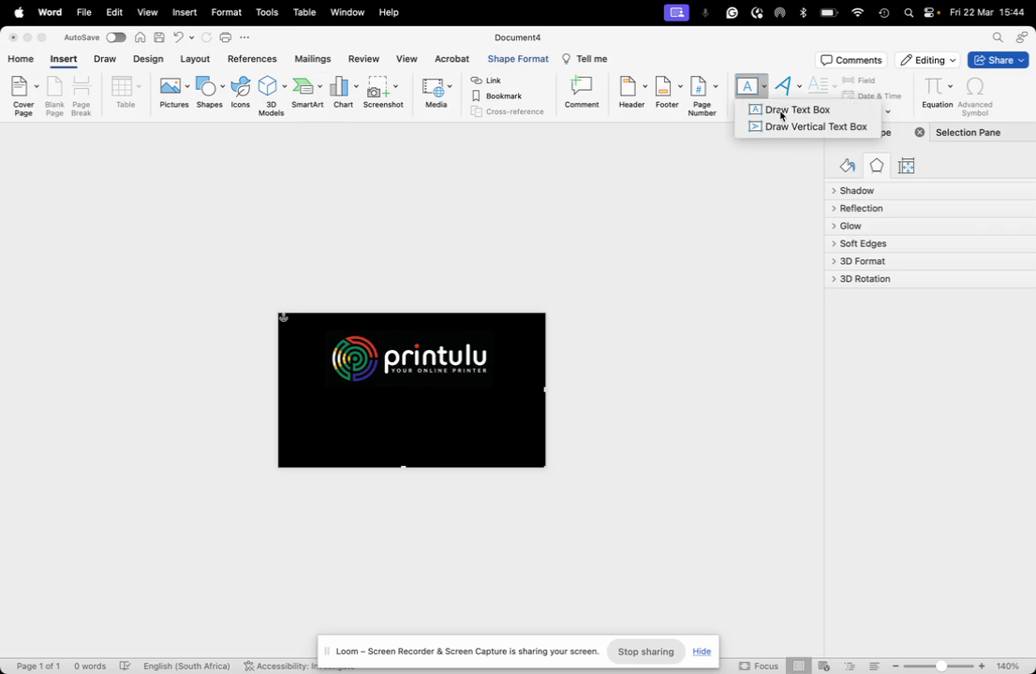
{"action": "left_click", "coordinate": [783, 112]}
{"action": "left_click_drag", "start_coordinate": [311, 394], "coordinate": [503, 448]}
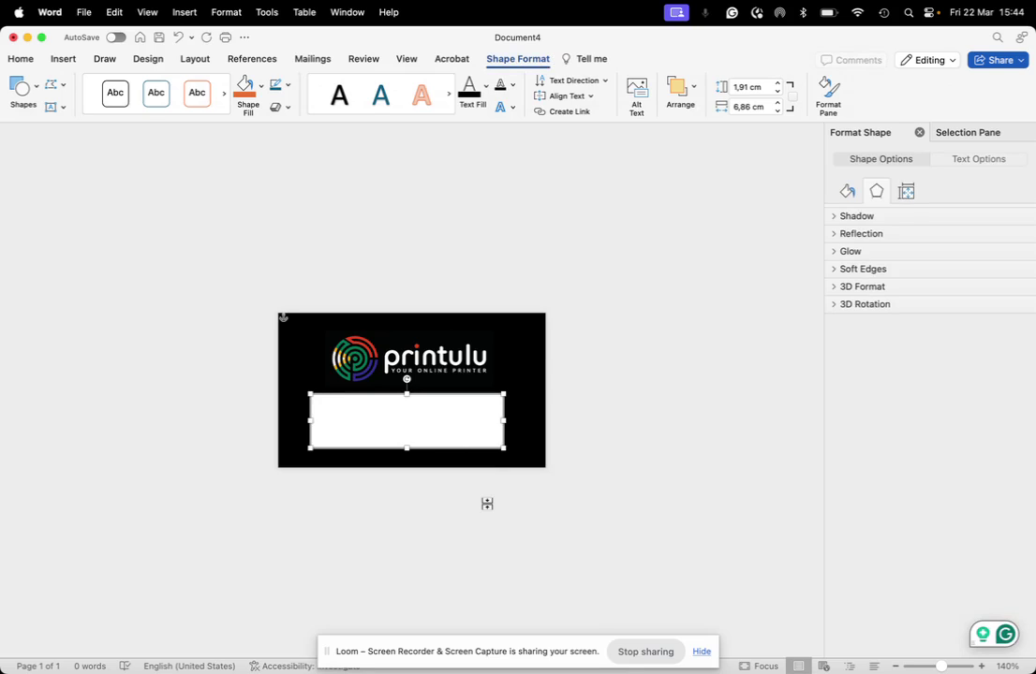
{"action": "type", "text": "JEanne"}
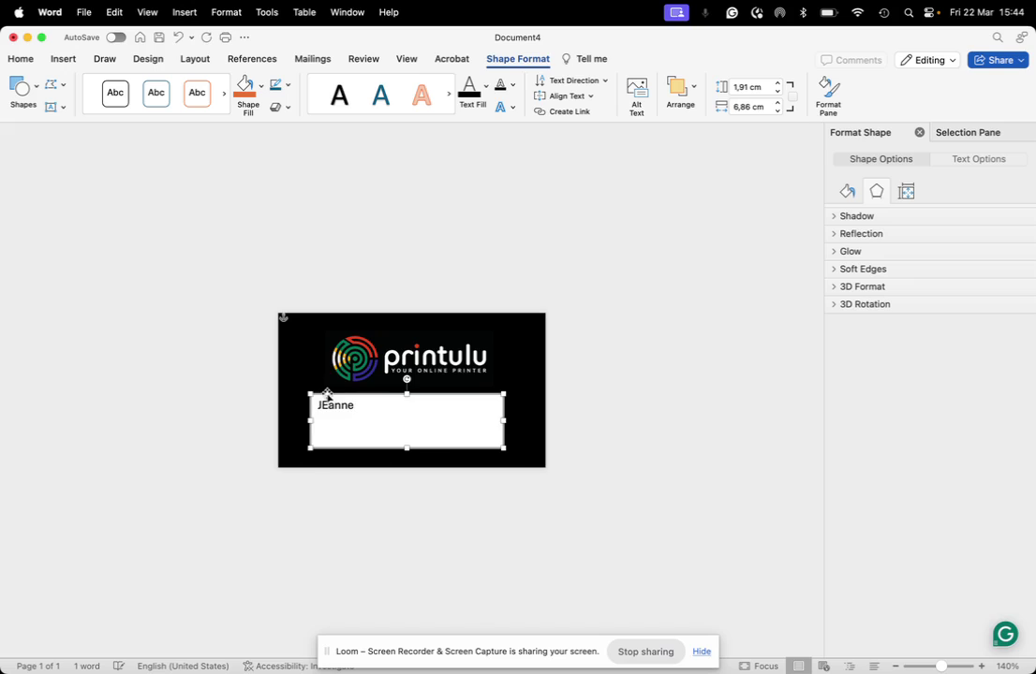
{"action": "left_click", "coordinate": [328, 405]}
{"action": "key", "text": "BackSpace"}
{"action": "type", "text": "e"}
{"action": "right_click", "coordinate": [346, 409]}
{"action": "left_click", "coordinate": [356, 405]}
Step: Add the contact's phone number, joining it to the name line with a dash
{"action": "key", "text": "Return"}
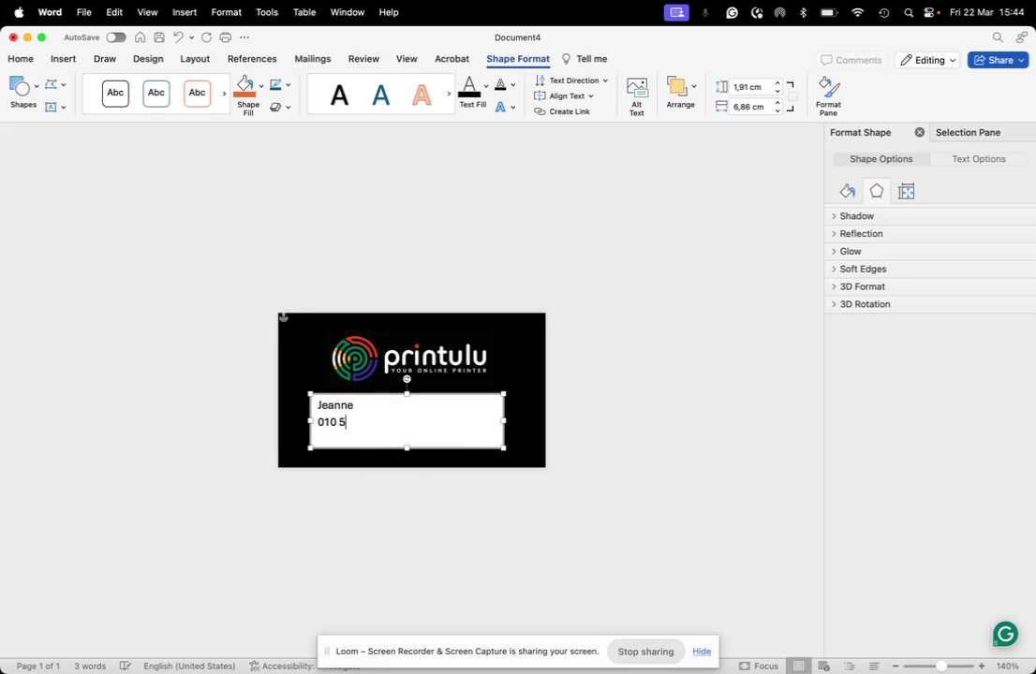
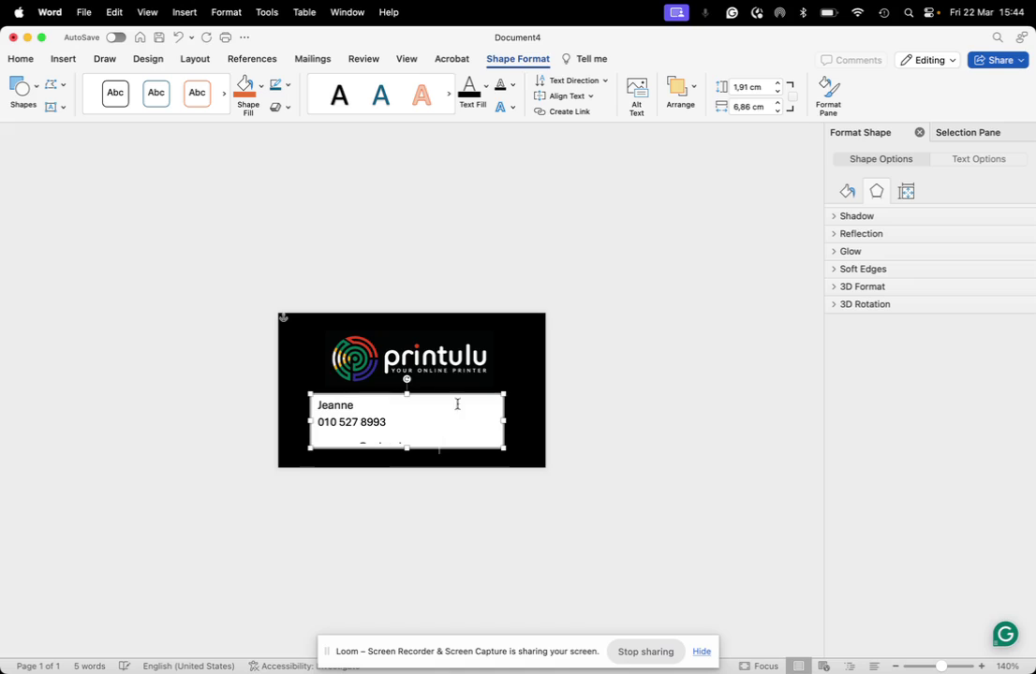
{"action": "key", "text": "super+a"}
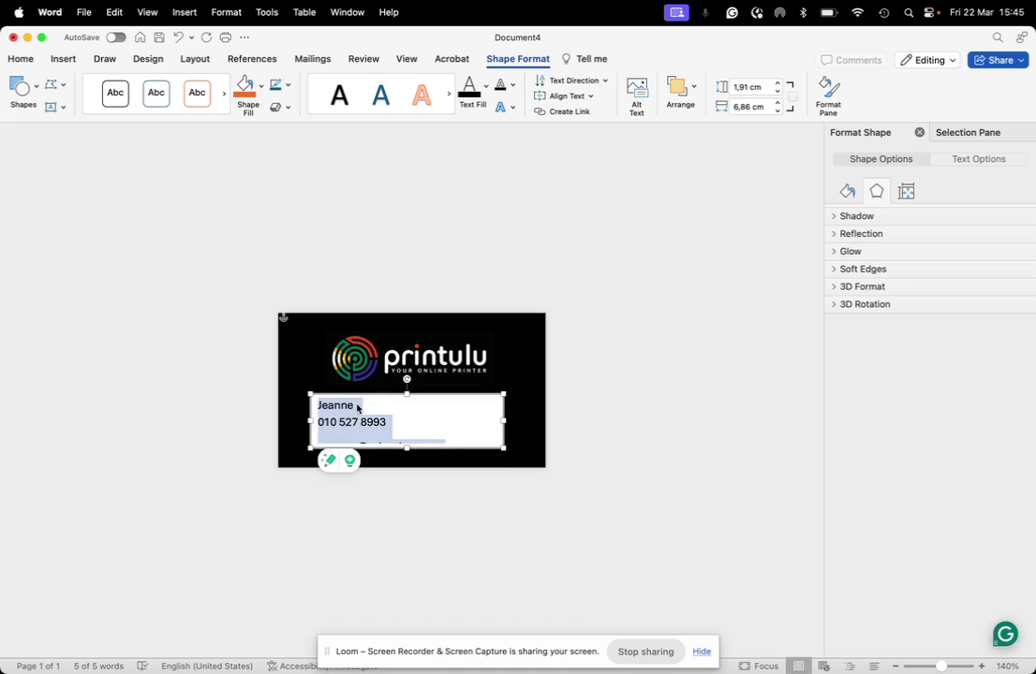
{"action": "left_click", "coordinate": [326, 422]}
{"action": "key", "text": "BackSpace"}
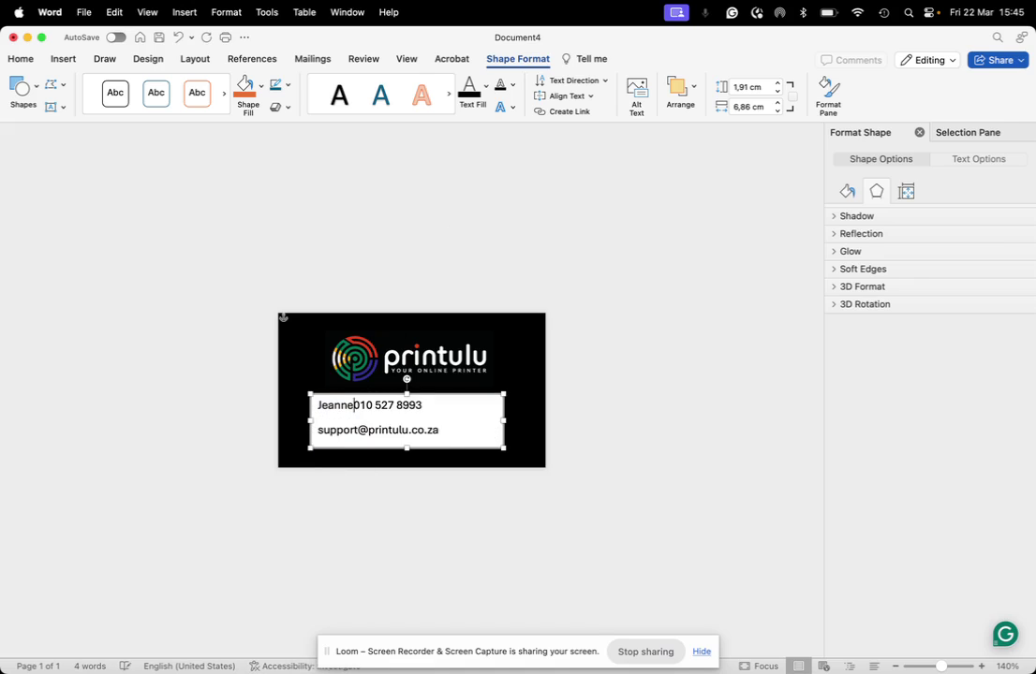
{"action": "type", "text": "-"}
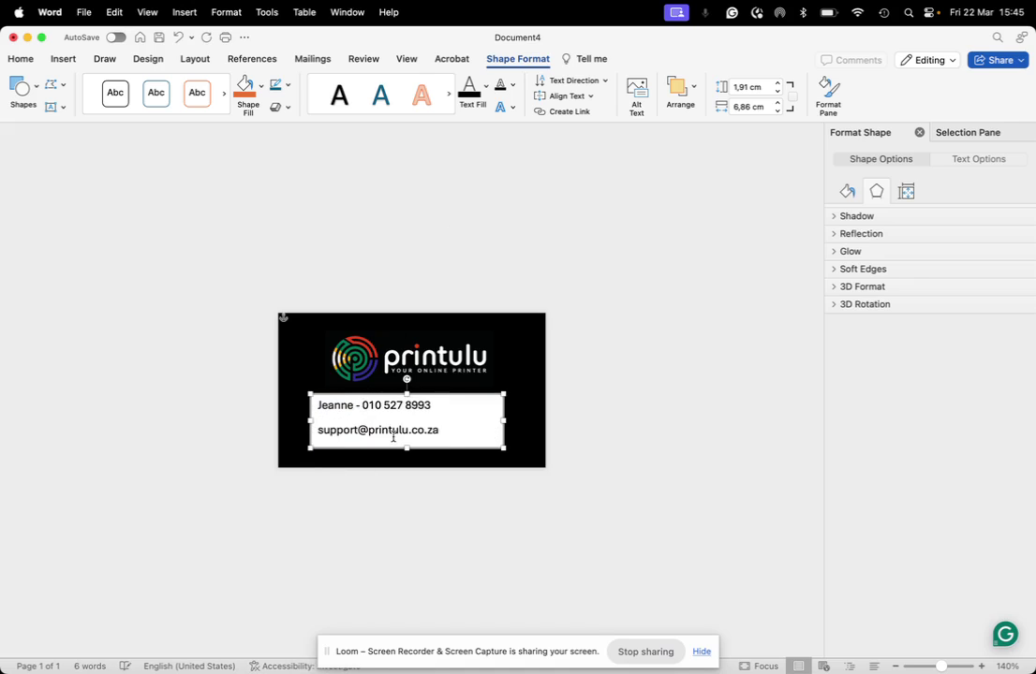
{"action": "triple_click", "coordinate": [393, 437]}
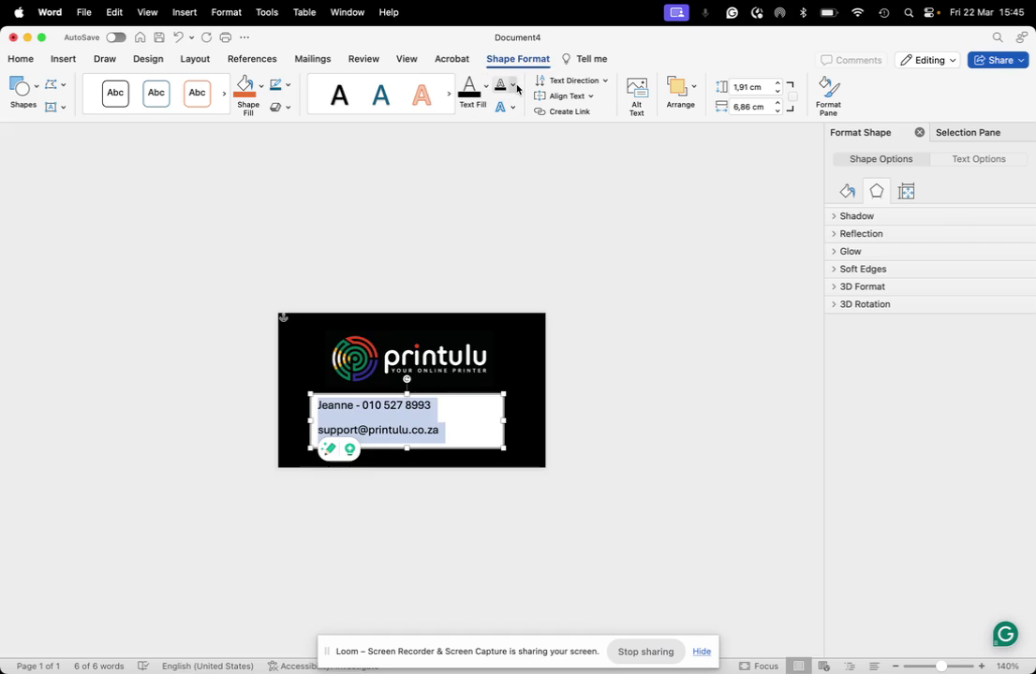
Step: Give the contact text box No Fill and make its text white
{"action": "left_click", "coordinate": [258, 91]}
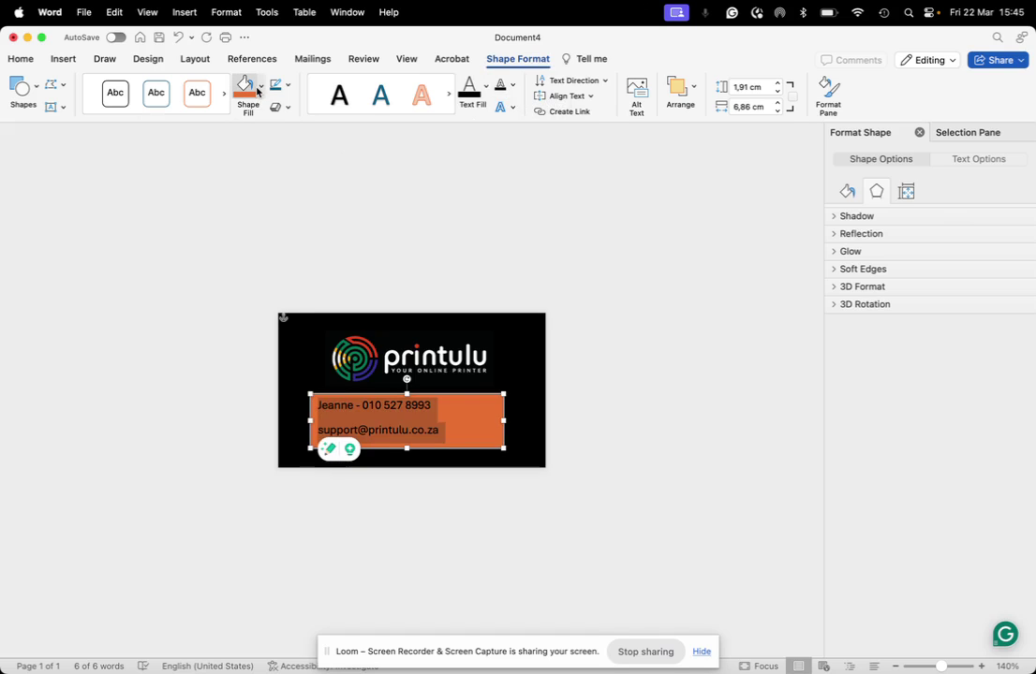
{"action": "left_click", "coordinate": [260, 87]}
{"action": "left_click", "coordinate": [266, 112]}
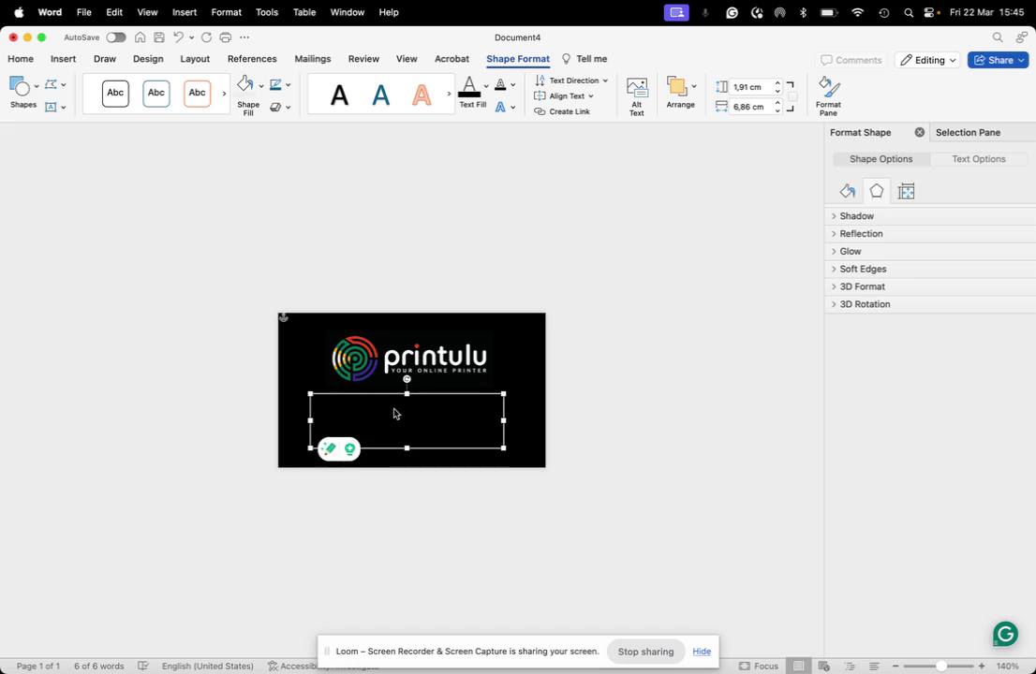
{"action": "left_click", "coordinate": [486, 86]}
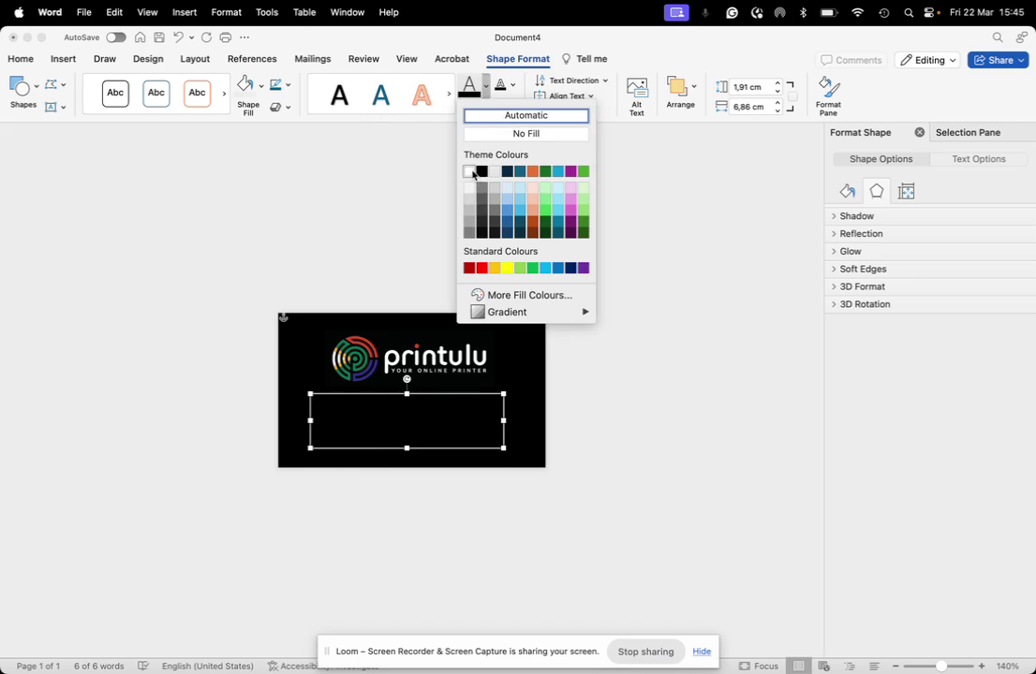
{"action": "left_click", "coordinate": [470, 172]}
{"action": "left_click", "coordinate": [228, 363]}
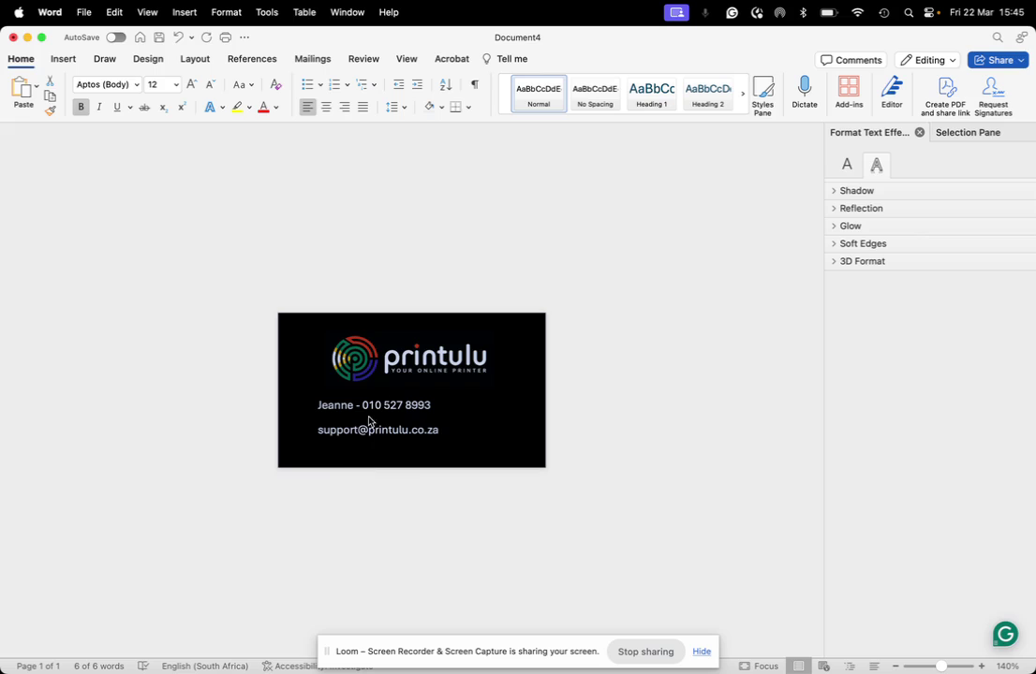
Step: Nudge the printulu logo slightly lower and centre the contact lines in the box
{"action": "left_click", "coordinate": [366, 365]}
{"action": "left_click", "coordinate": [374, 364]}
{"action": "left_click_drag", "start_coordinate": [375, 364], "coordinate": [339, 369]}
{"action": "left_click", "coordinate": [338, 408]}
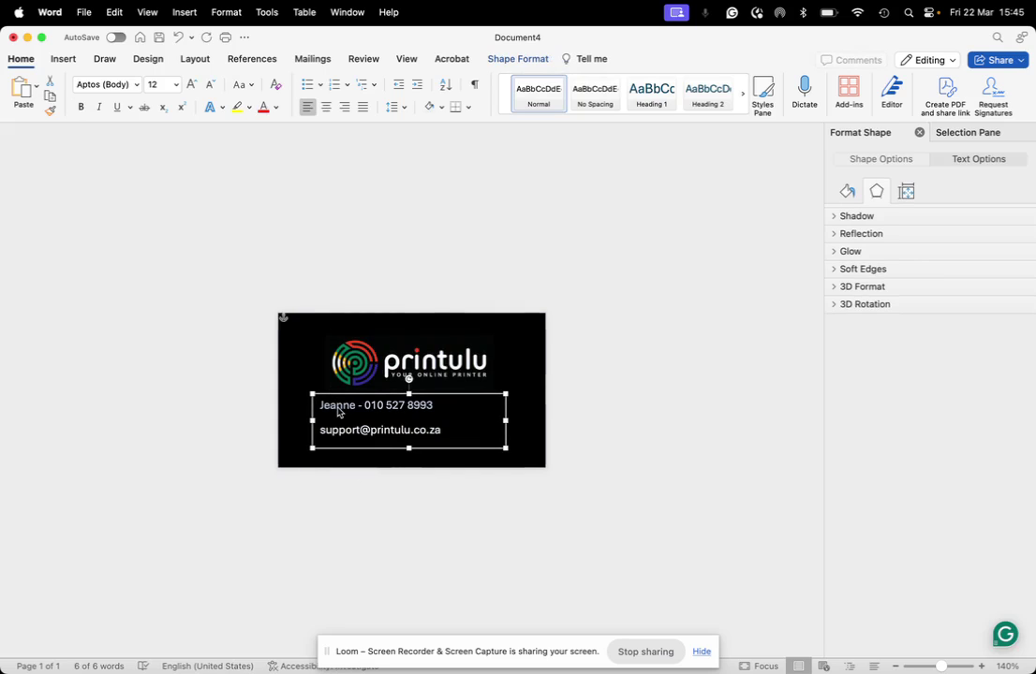
{"action": "left_click", "coordinate": [325, 108]}
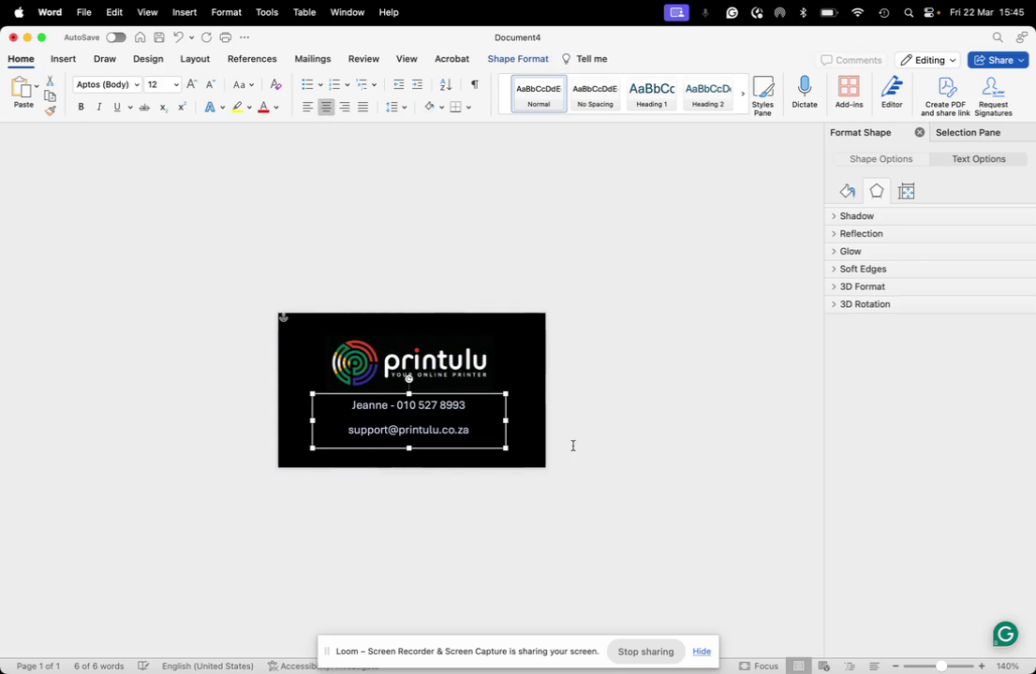
{"action": "left_click", "coordinate": [468, 540]}
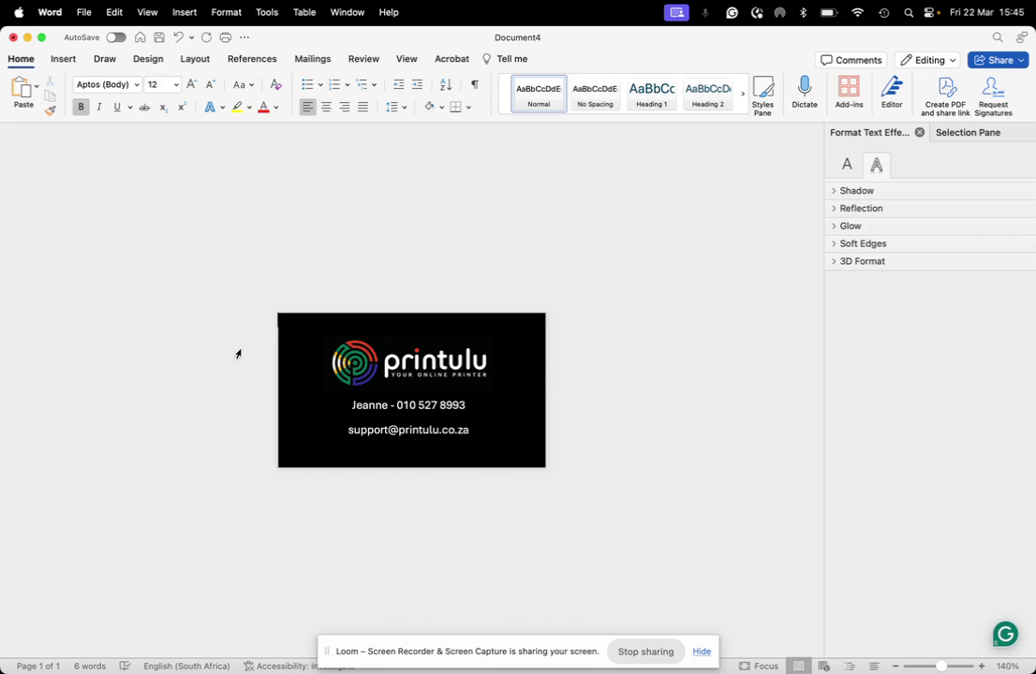
Step: Save As with PDF file format, name it 'Test', choose Downloads, and export
{"action": "left_click", "coordinate": [52, 12]}
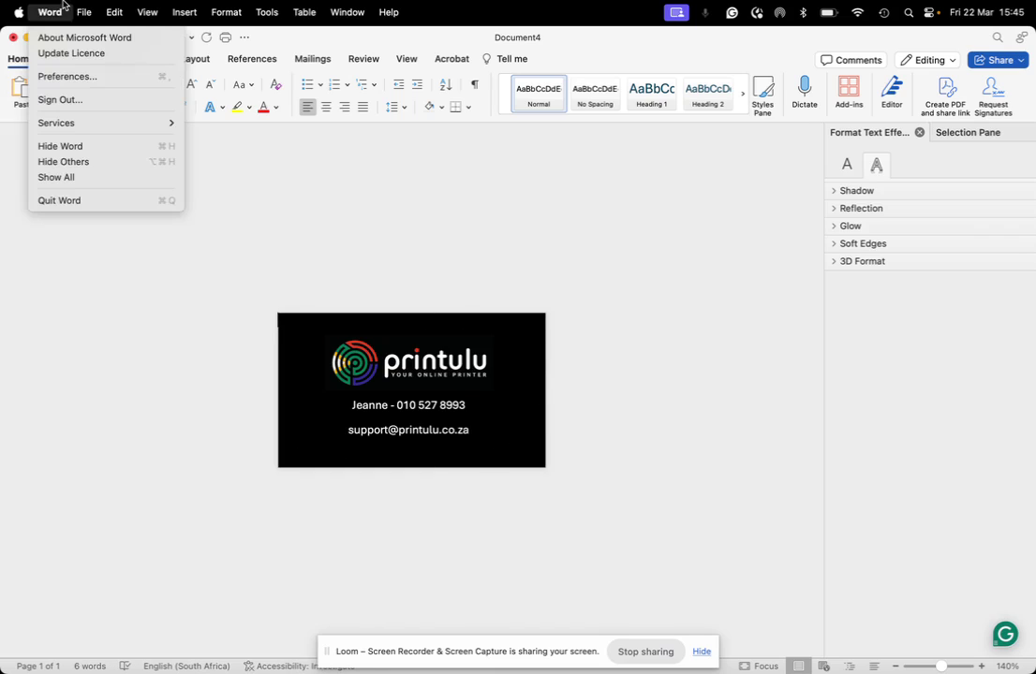
{"action": "mouse_move", "coordinate": [83, 12]}
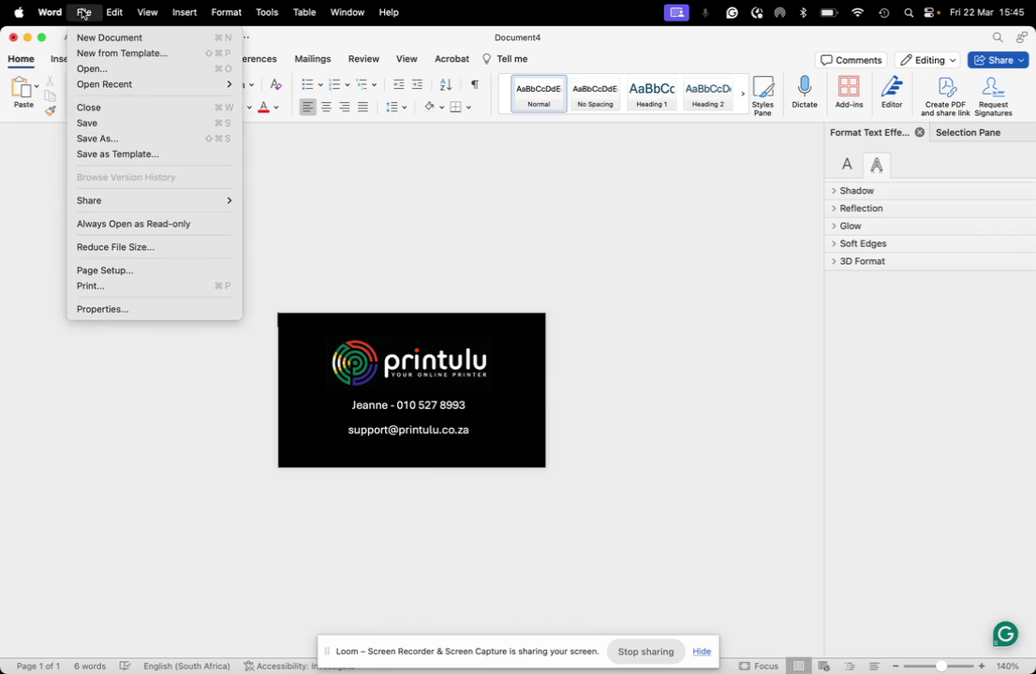
{"action": "left_click", "coordinate": [116, 140]}
{"action": "left_click", "coordinate": [547, 461]}
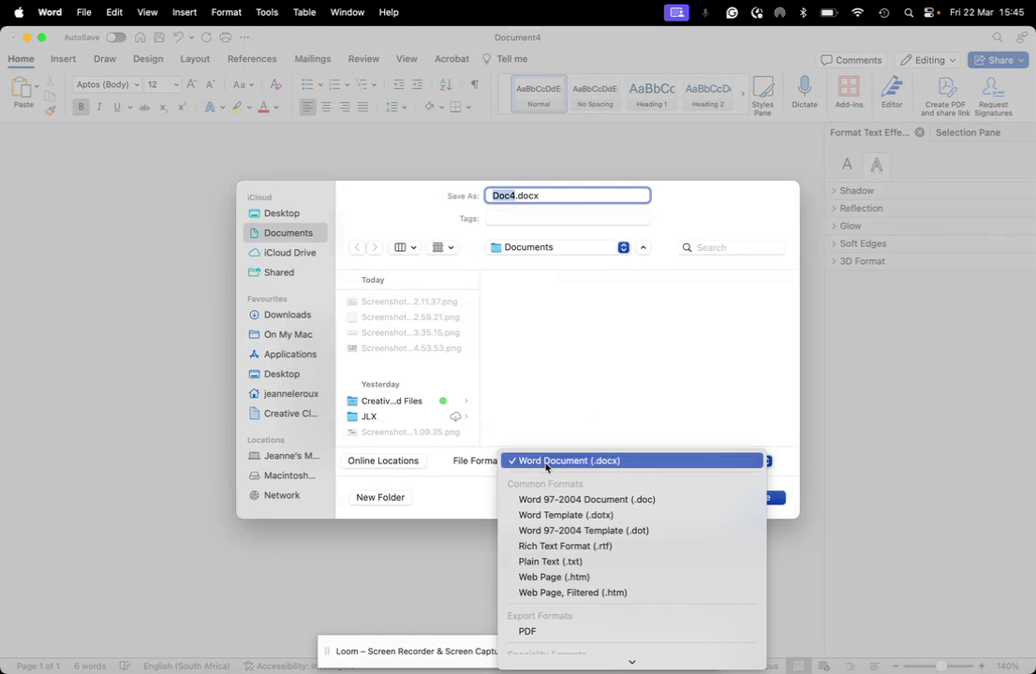
{"action": "left_click", "coordinate": [529, 630]}
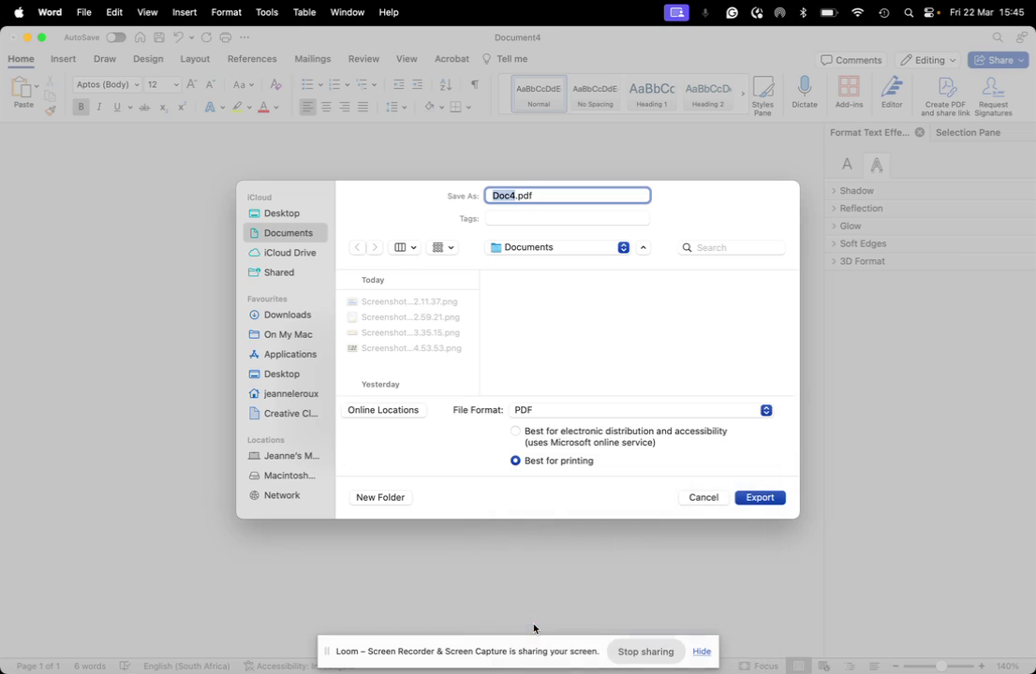
{"action": "type", "text": "Test"}
{"action": "left_click", "coordinate": [270, 316]}
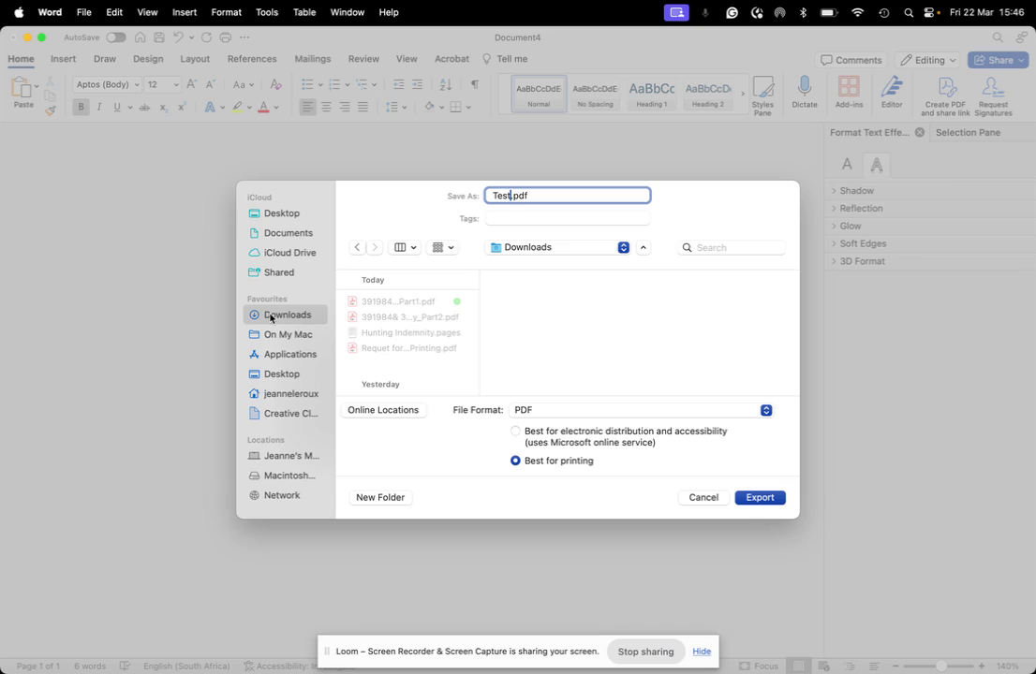
{"action": "left_click", "coordinate": [760, 499]}
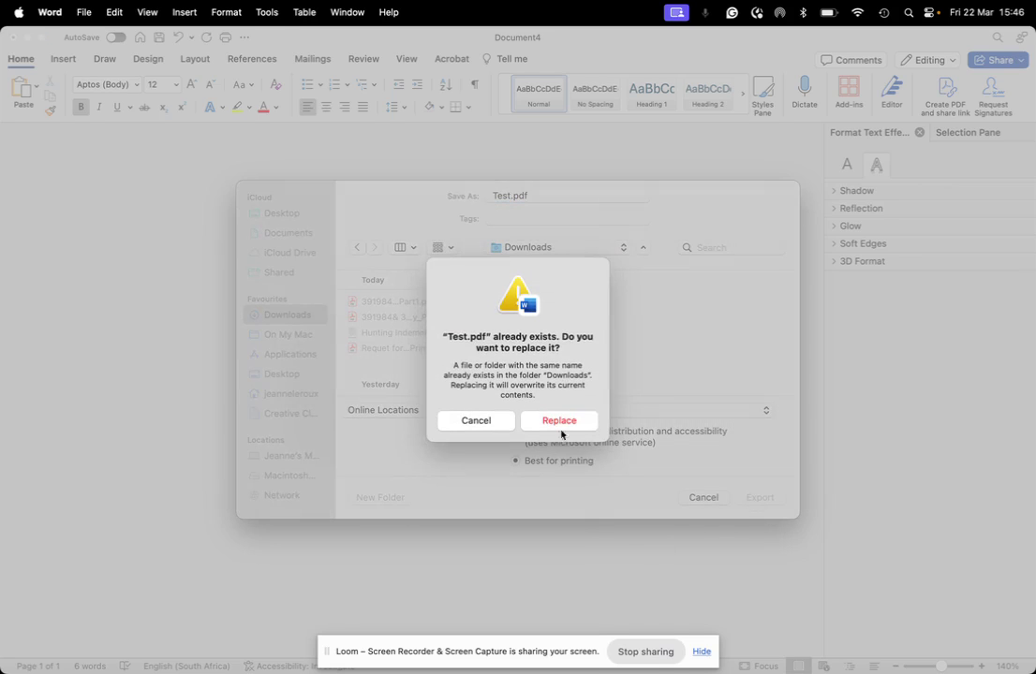